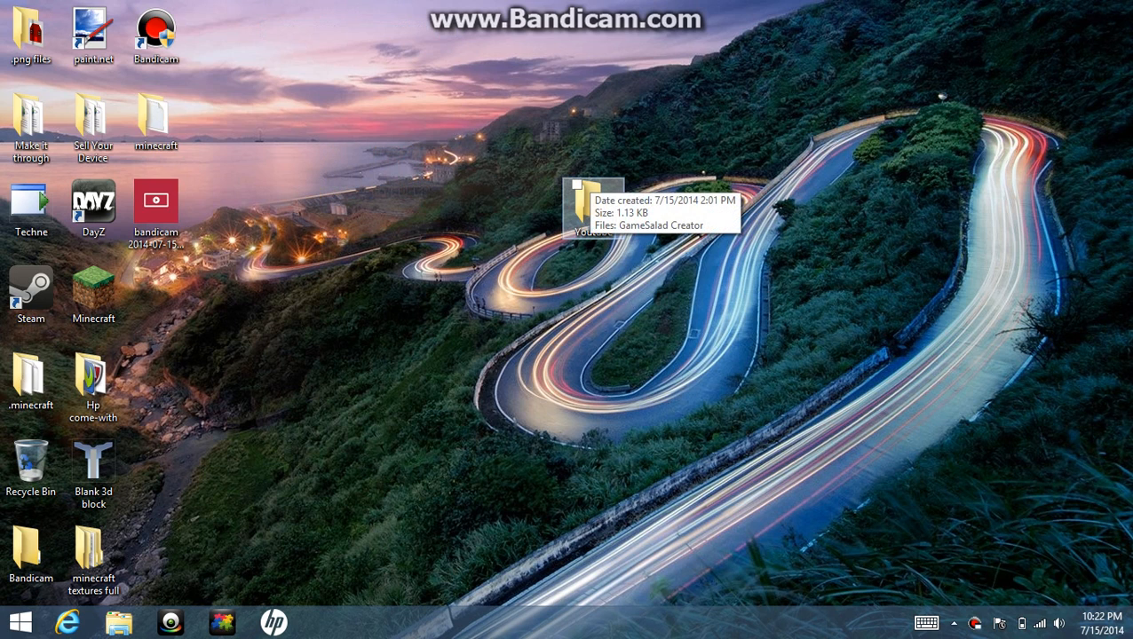
- Launch GameSalad Creator from the Youtube folder on the desktop and close the folder window
double_click(581, 191)
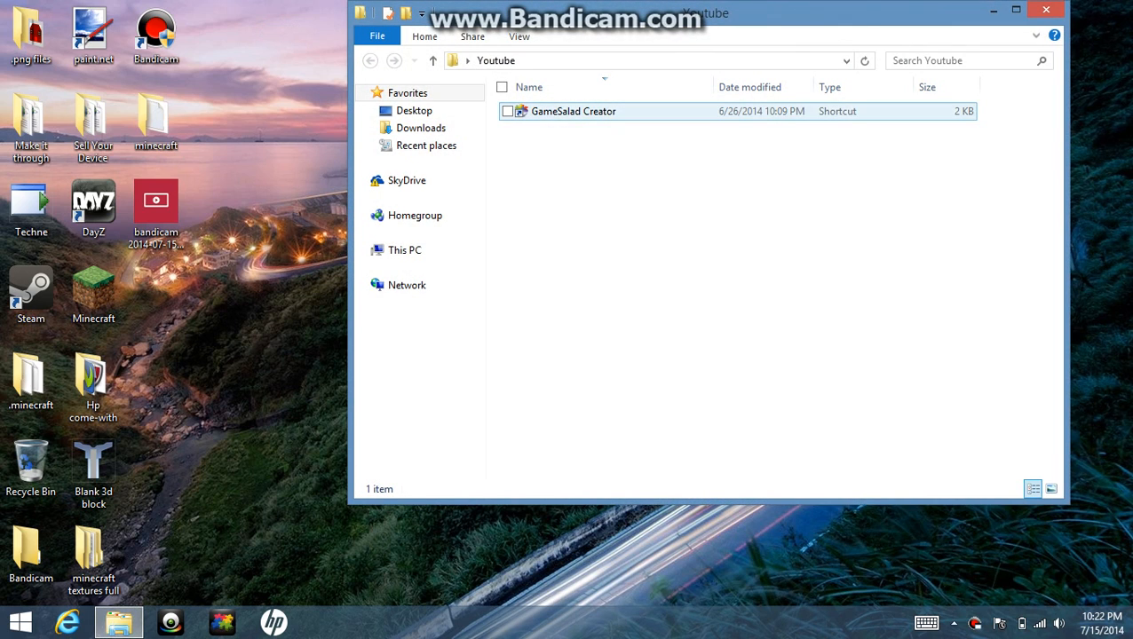
left_click(603, 110)
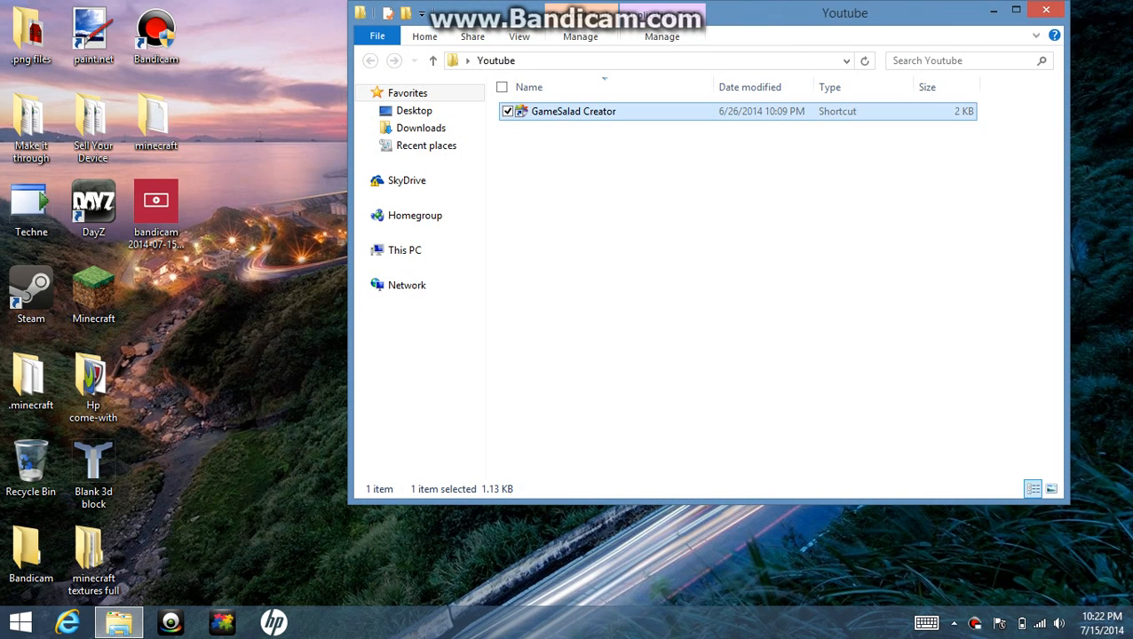
left_click(1046, 10)
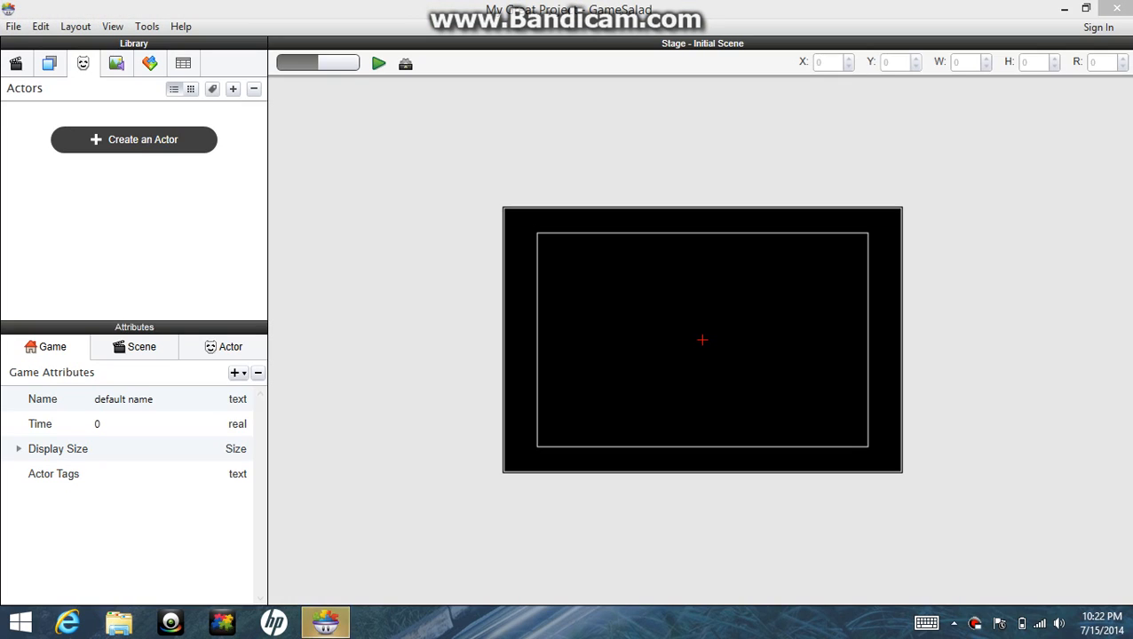
- Create a new actor in the project and name it "player"
left_click(133, 139)
double_click(46, 139)
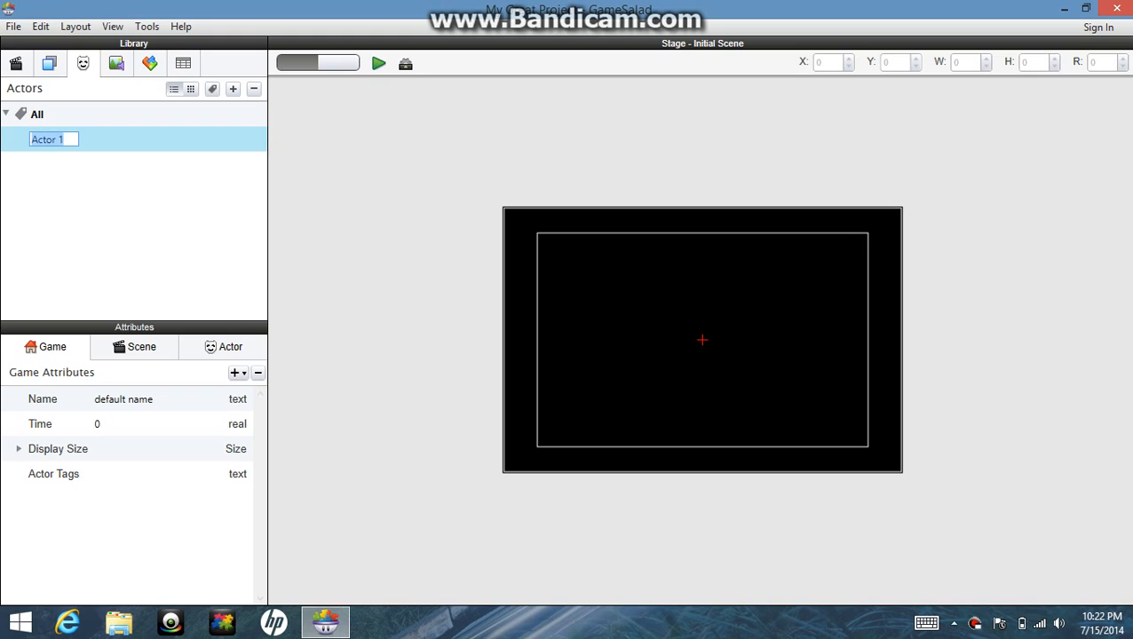
type("player")
key("Return")
- Rename the Initial Scene to "game"
left_click(16, 64)
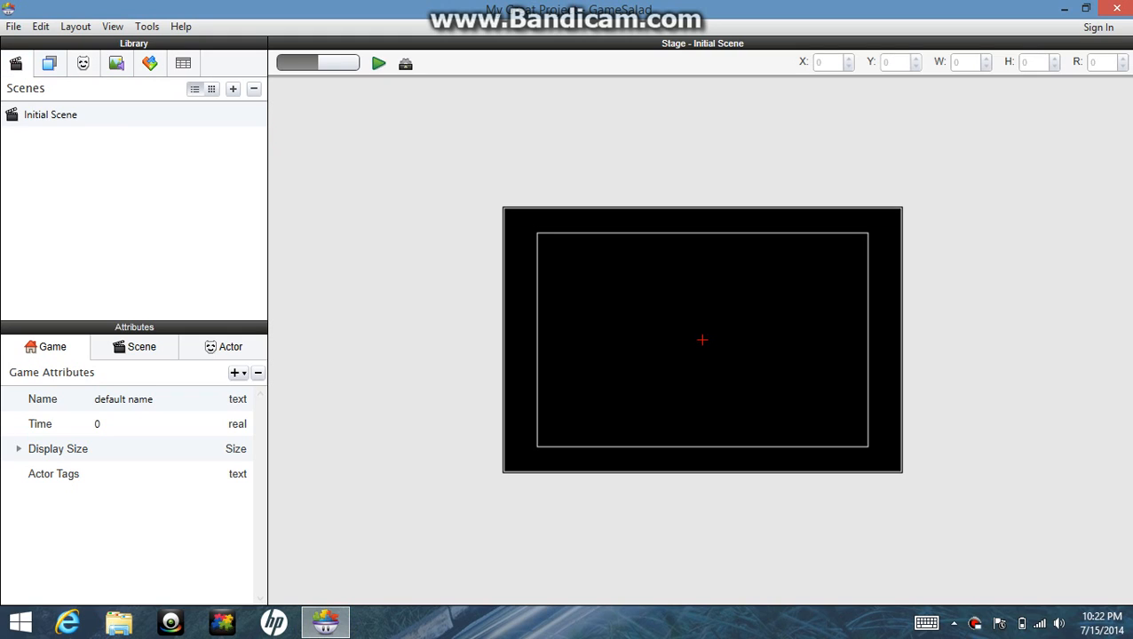
double_click(52, 114)
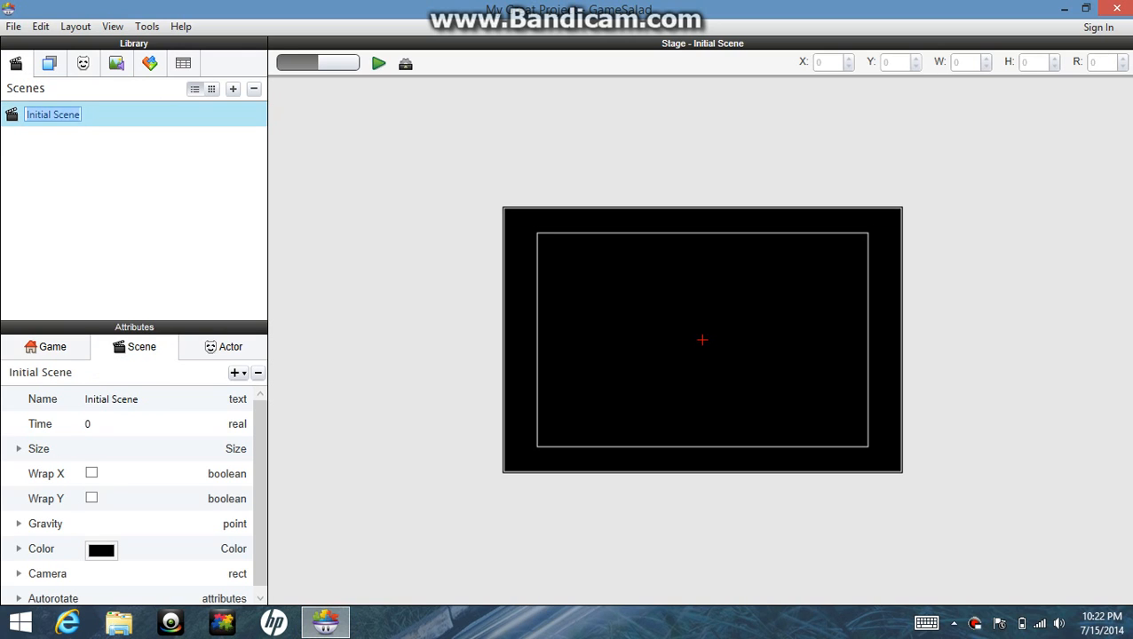
type("game")
key("Return")
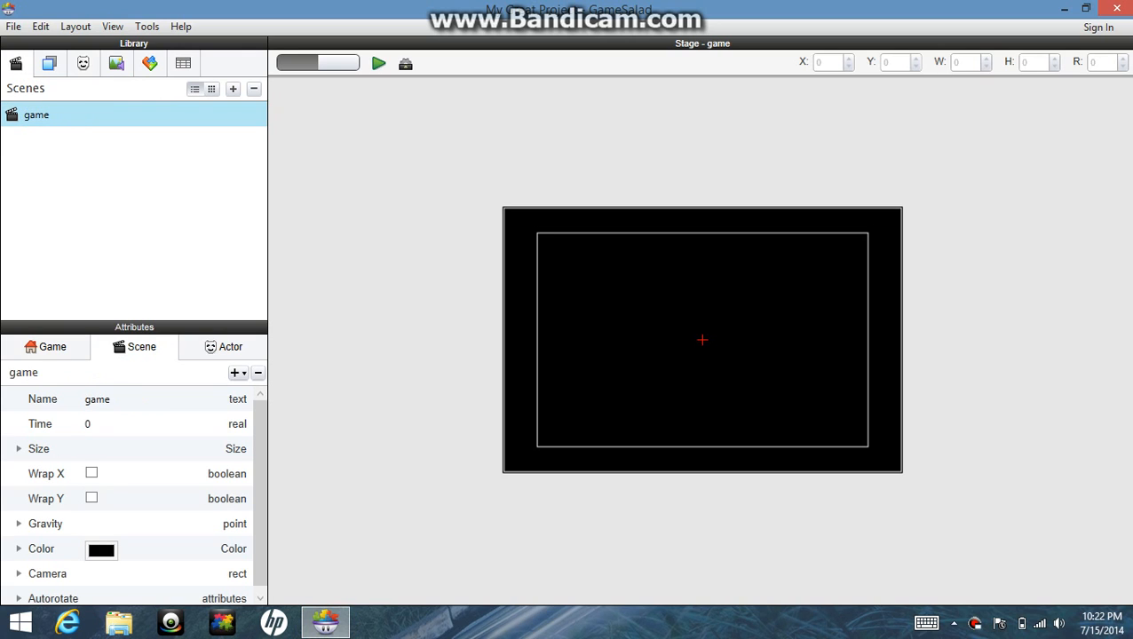
- Change the game scene's background color to a bright saturated blue
left_click(101, 551)
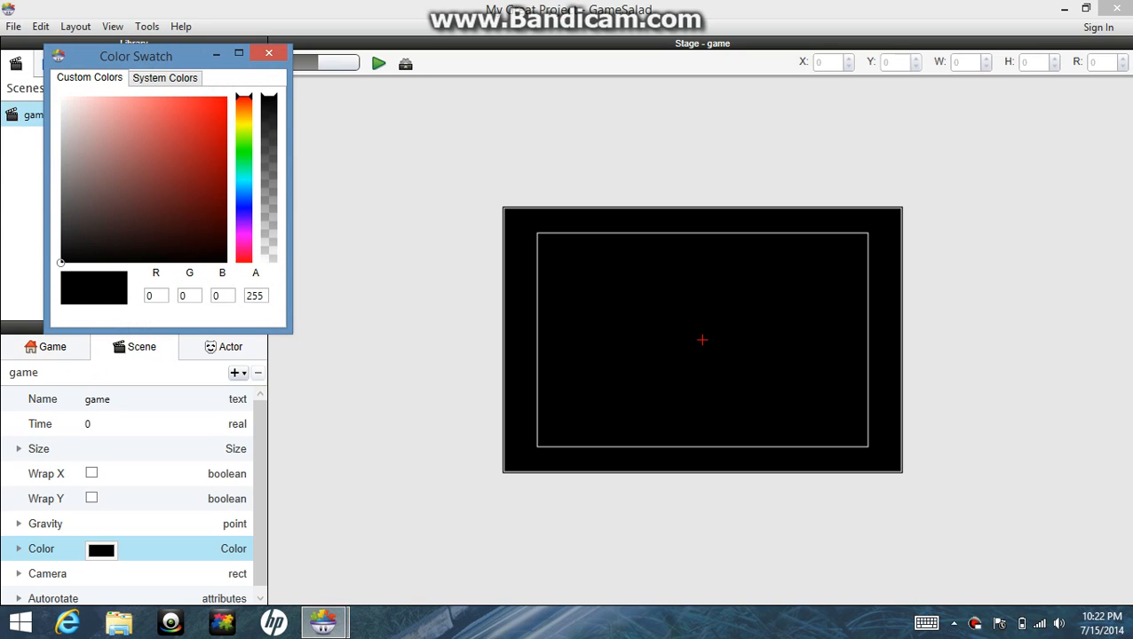
left_click(244, 203)
left_click_drag(191, 107, 228, 96)
left_click(269, 54)
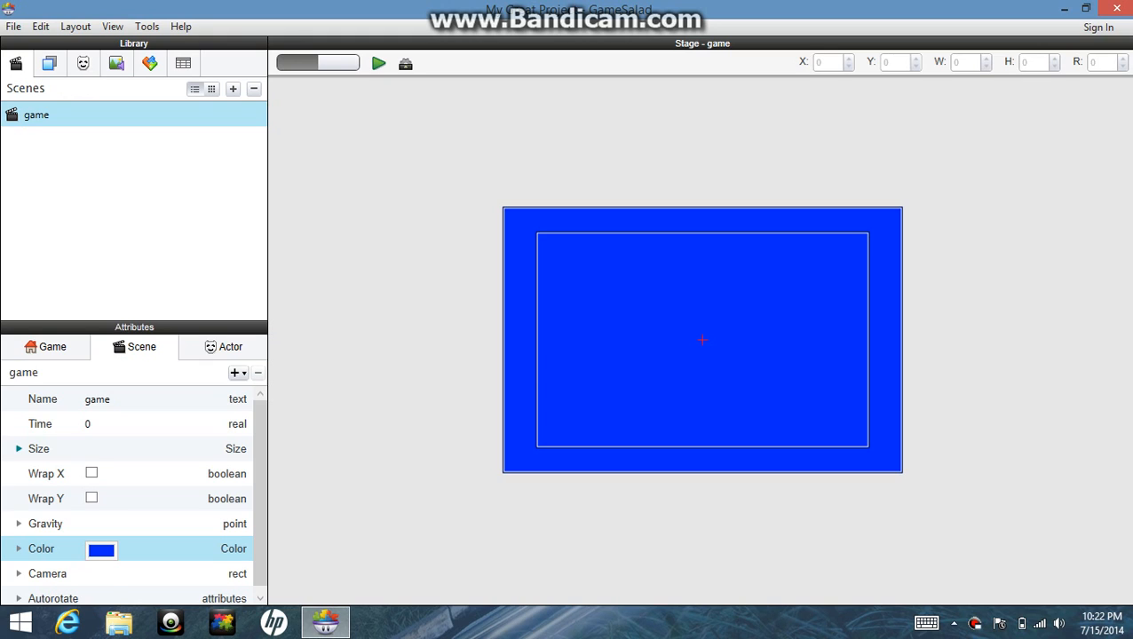
- Set the game scene's size to 1000 wide and 680 high
left_click(19, 448)
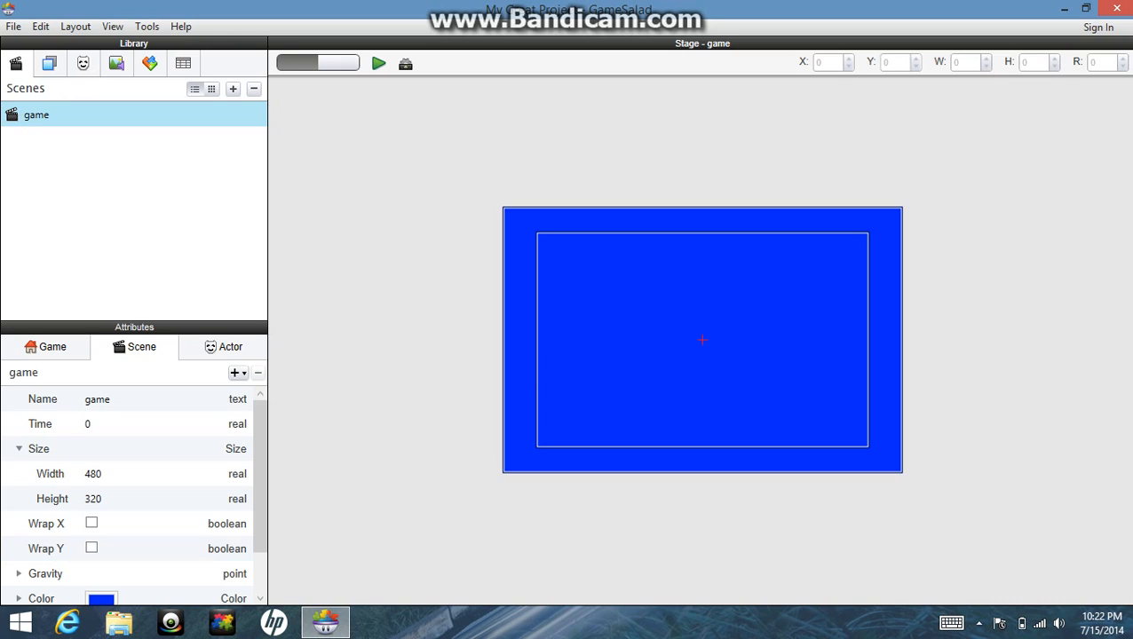
left_click(94, 474)
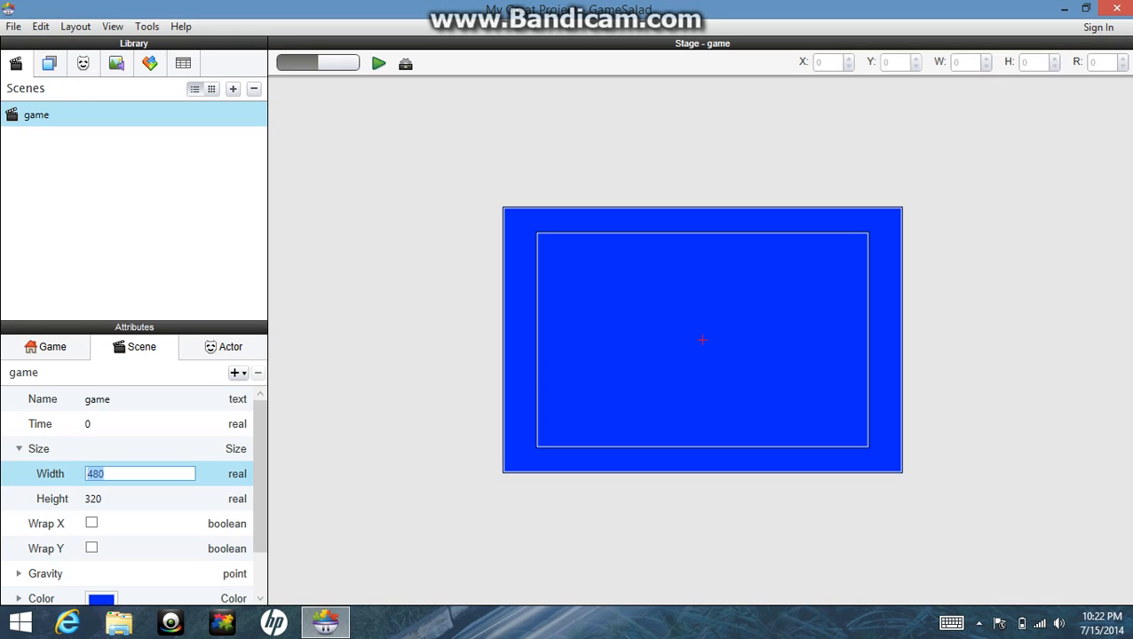
type("1000")
key("Return")
left_click(94, 499)
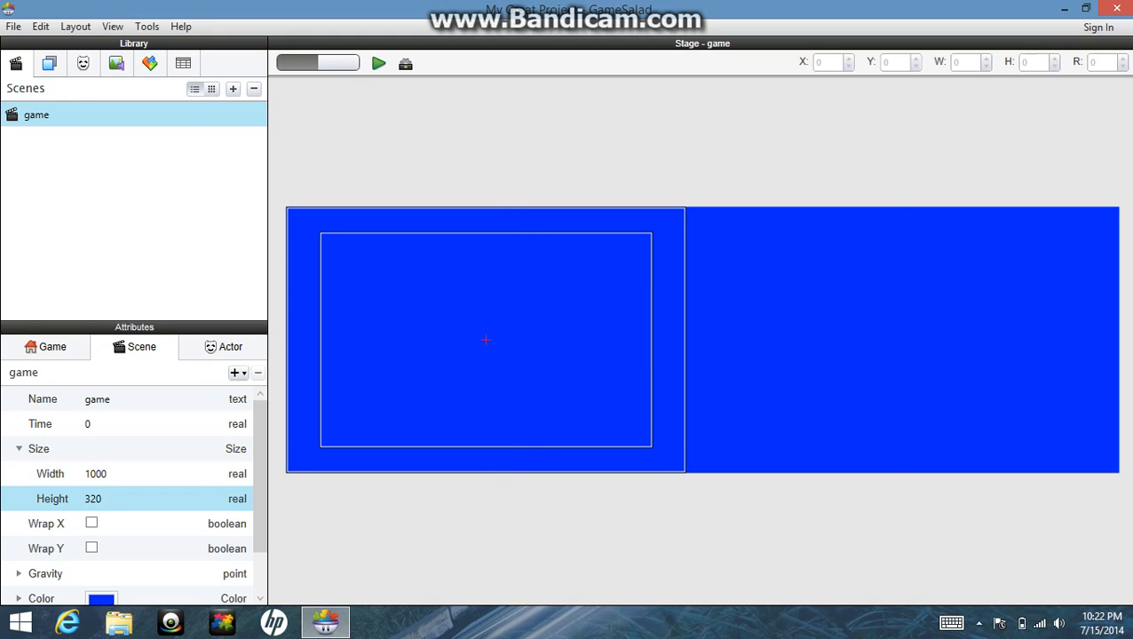
type("680")
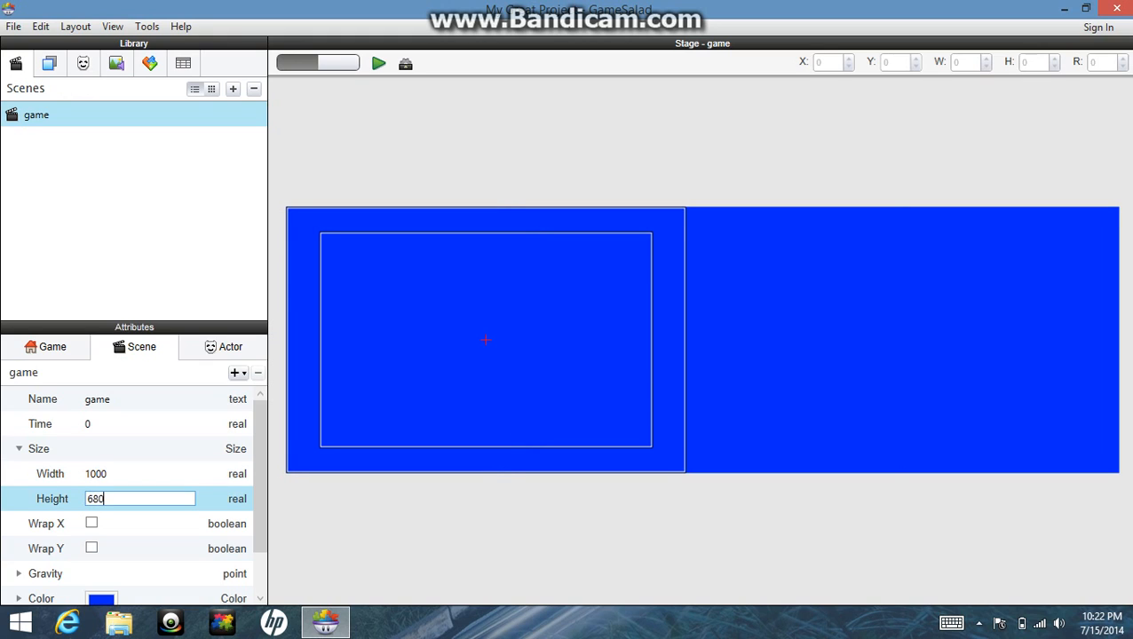
key("Return")
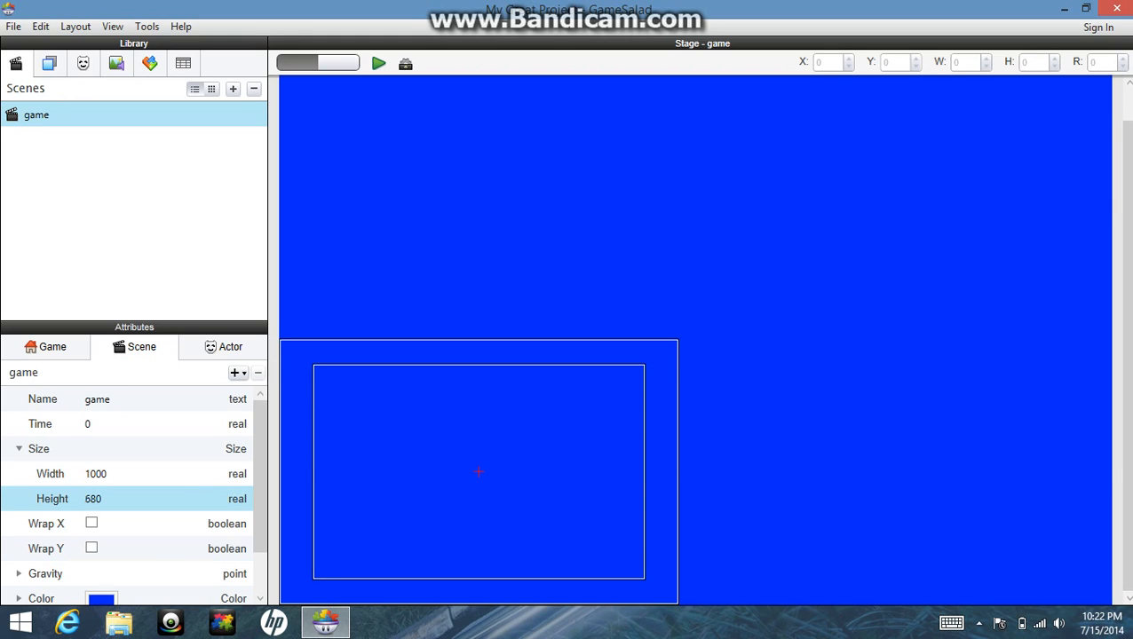
- Place the player actor on the stage near the camera center, at about X 228, Y 179, and select that instance
left_click(84, 64)
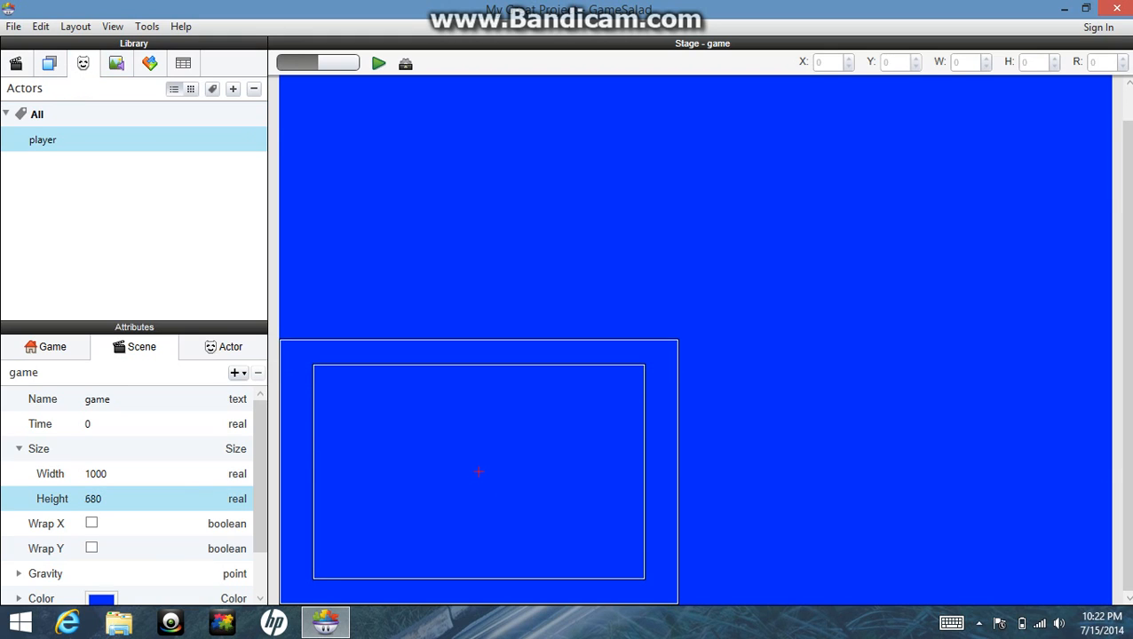
left_click_drag(478, 472, 478, 473)
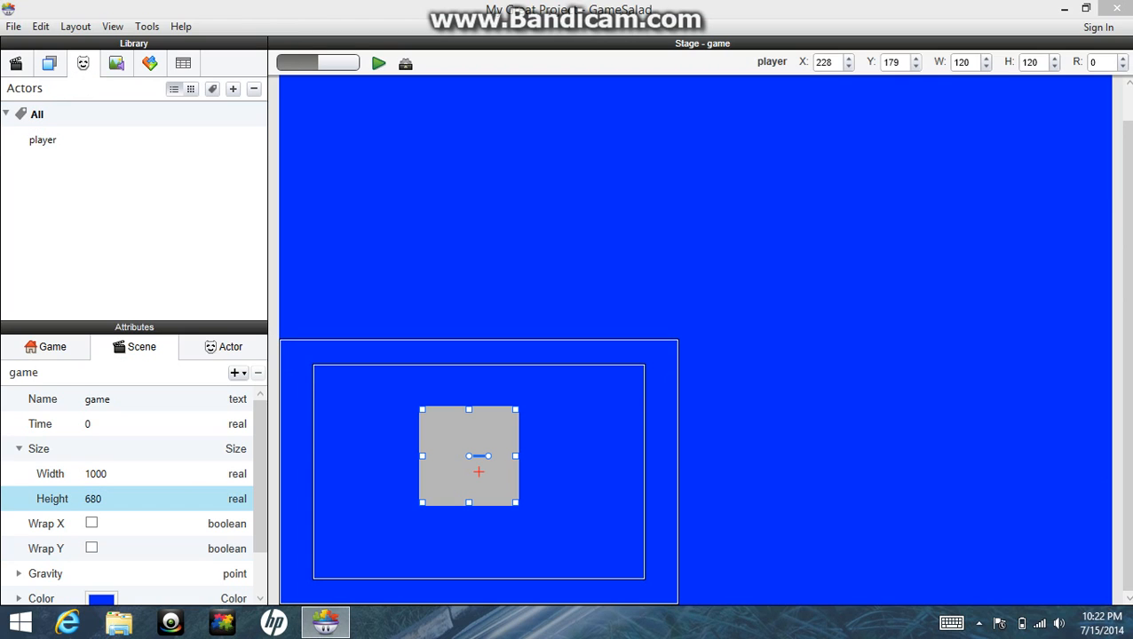
left_click(478, 473)
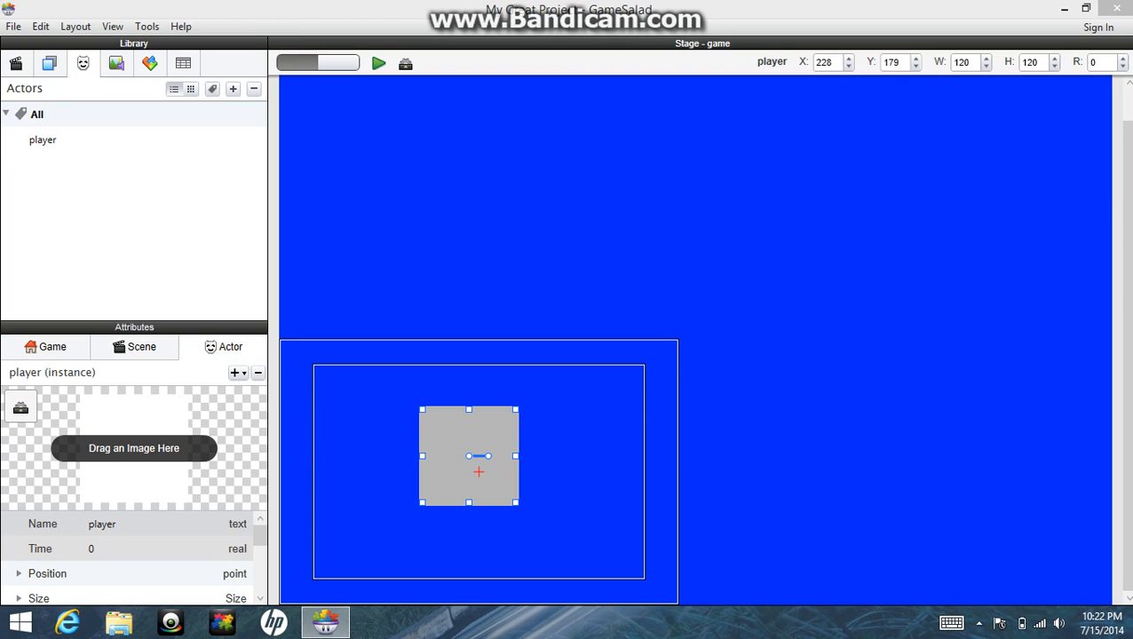
- Set the player instance's color to black (RGB 0, 0, 0)
mouse_move(260, 535)
left_mouse_down()
mouse_move(260, 579)
mouse_move(260, 552)
left_mouse_up()
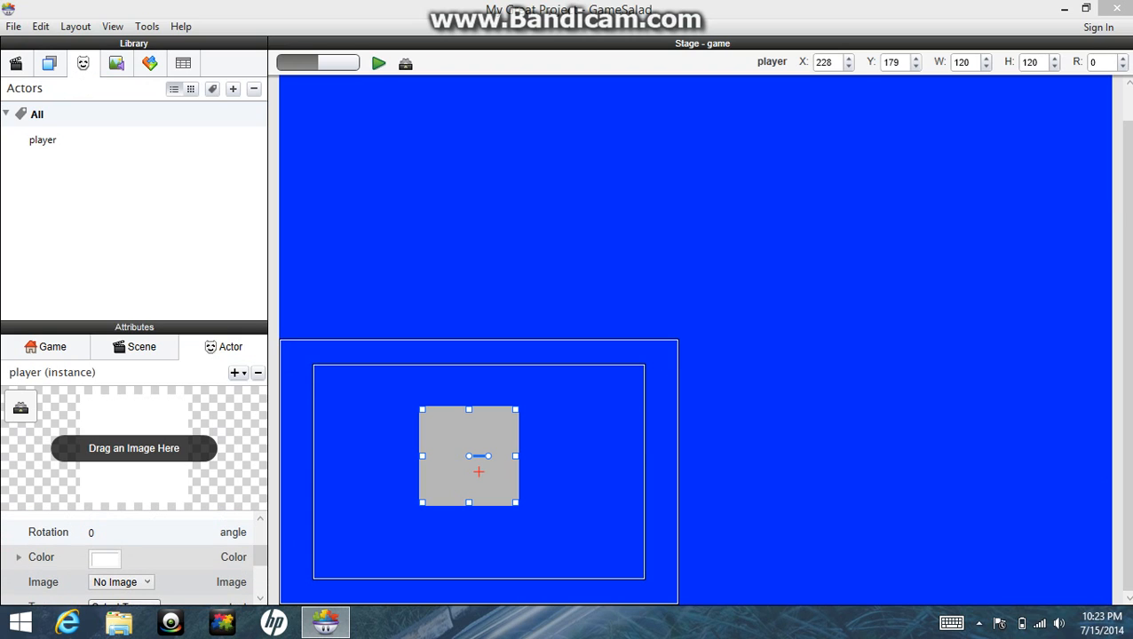
left_click(105, 560)
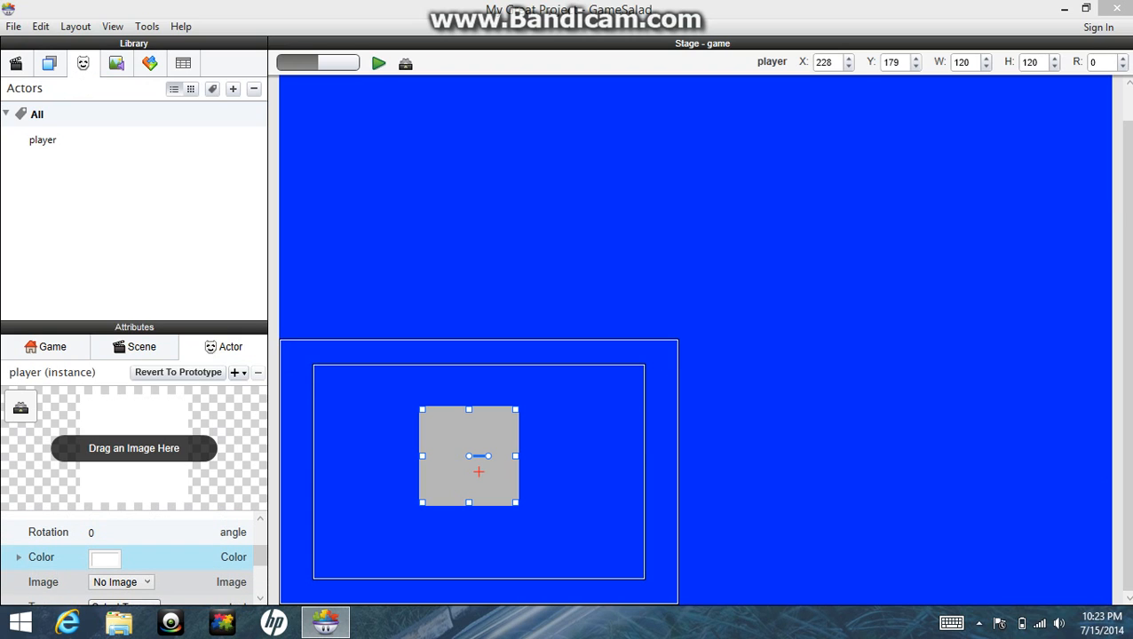
left_click(104, 559)
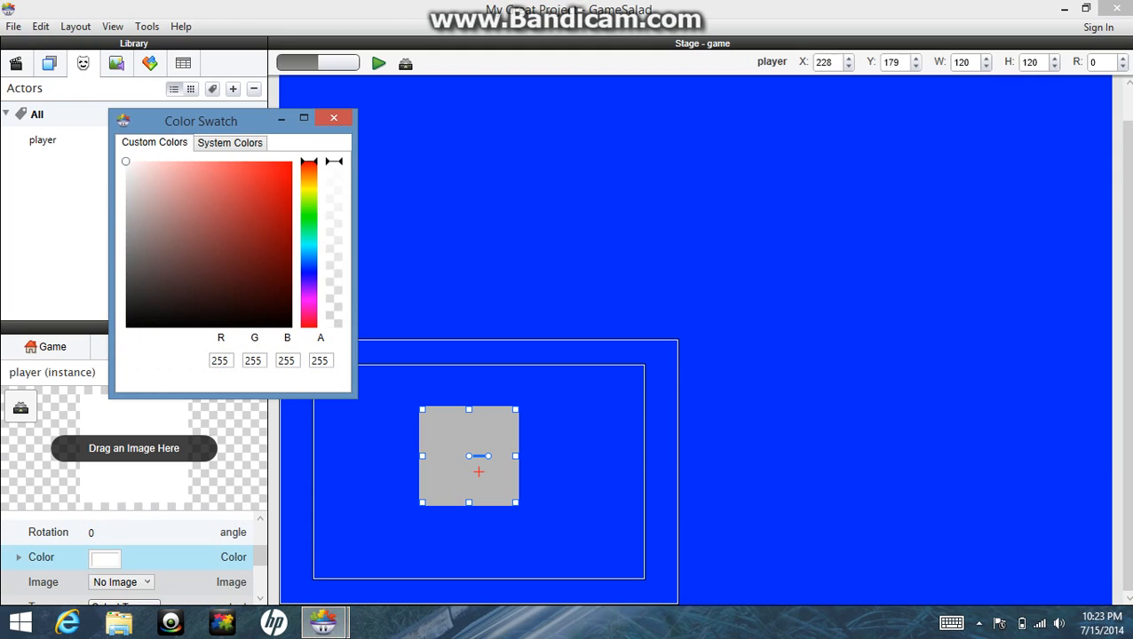
left_click_drag(127, 165, 125, 327)
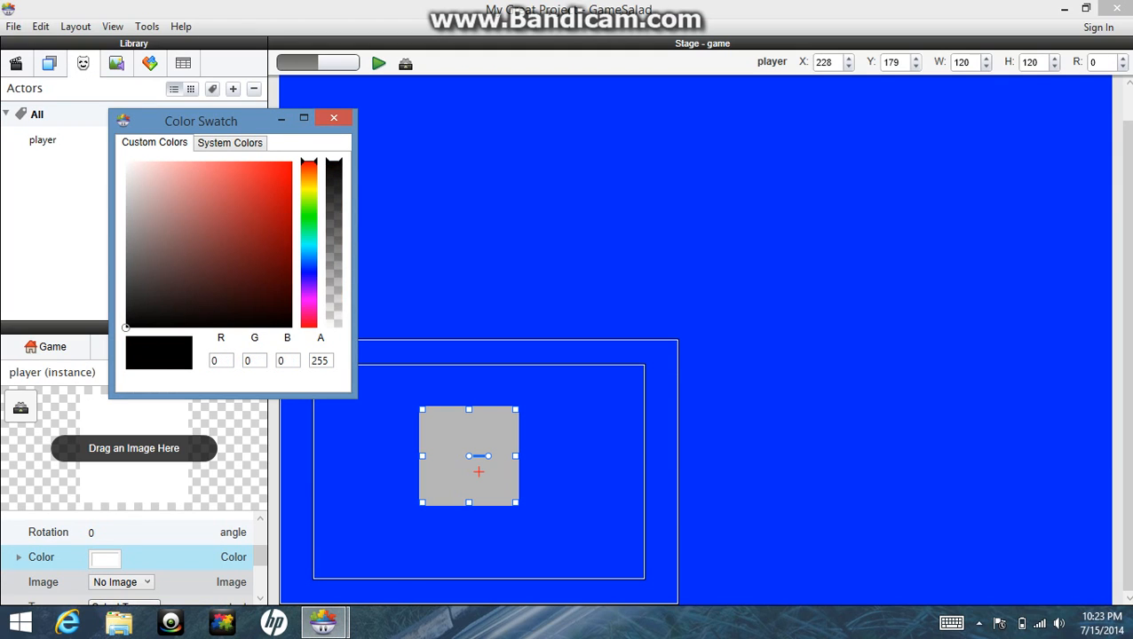
left_click(334, 118)
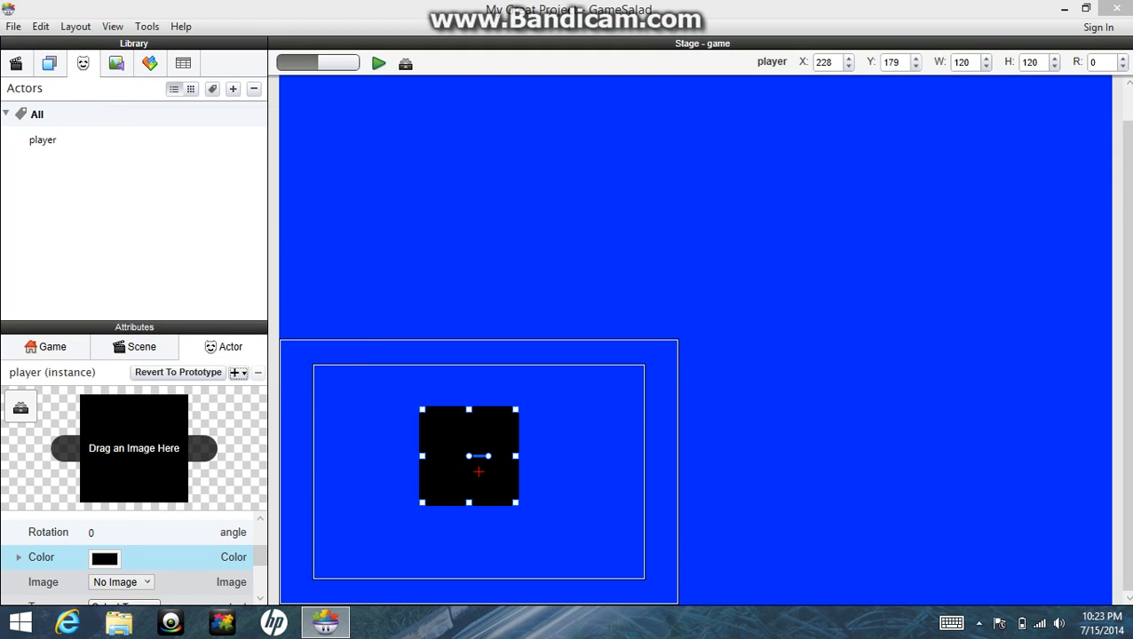
- Resize the player instance to about 61 wide by 93 high and position it at about X 236, Y 160
mouse_move(469, 456)
left_mouse_down()
mouse_move(482, 469)
mouse_move(472, 472)
mouse_move(522, 469)
mouse_move(478, 472)
left_mouse_up()
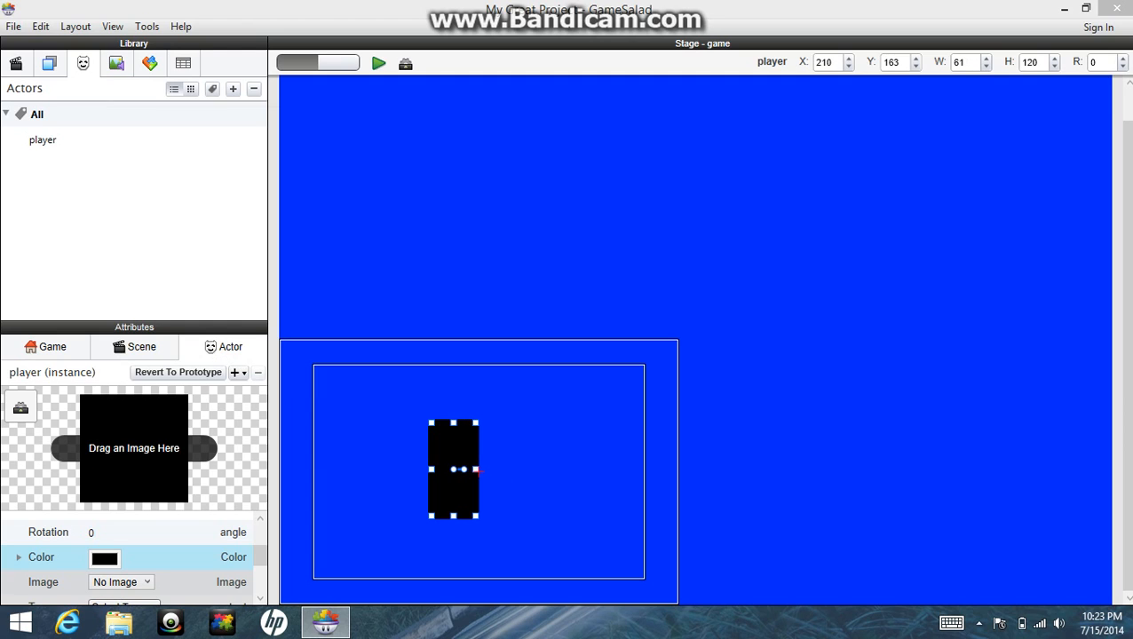
left_click_drag(454, 423, 476, 458)
- Open the player instance's rules for editing, unlock them and add two rules
double_click(478, 472)
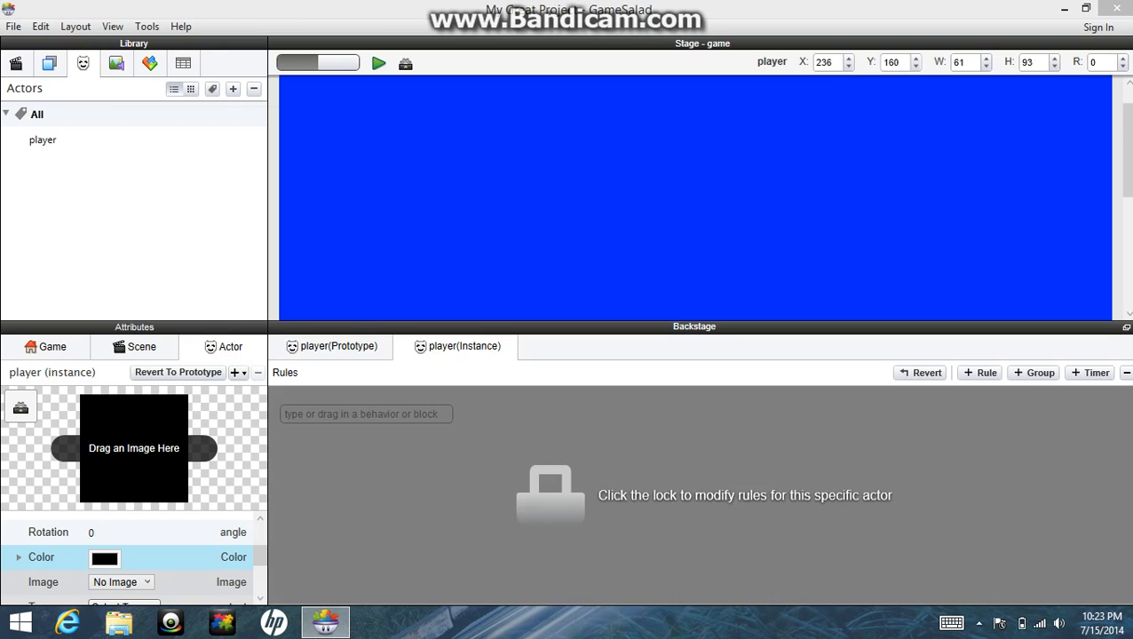
left_click(551, 493)
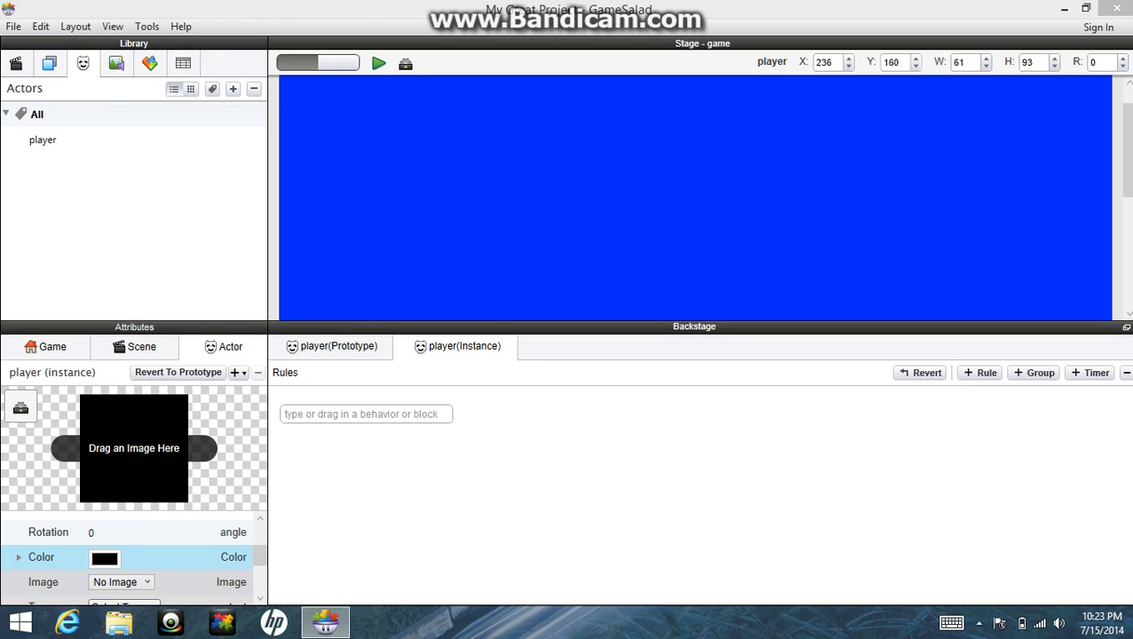
left_click(981, 373)
left_click(981, 373)
- Give the first rule a key press condition for "a" being down and expand its do section
left_click(371, 488)
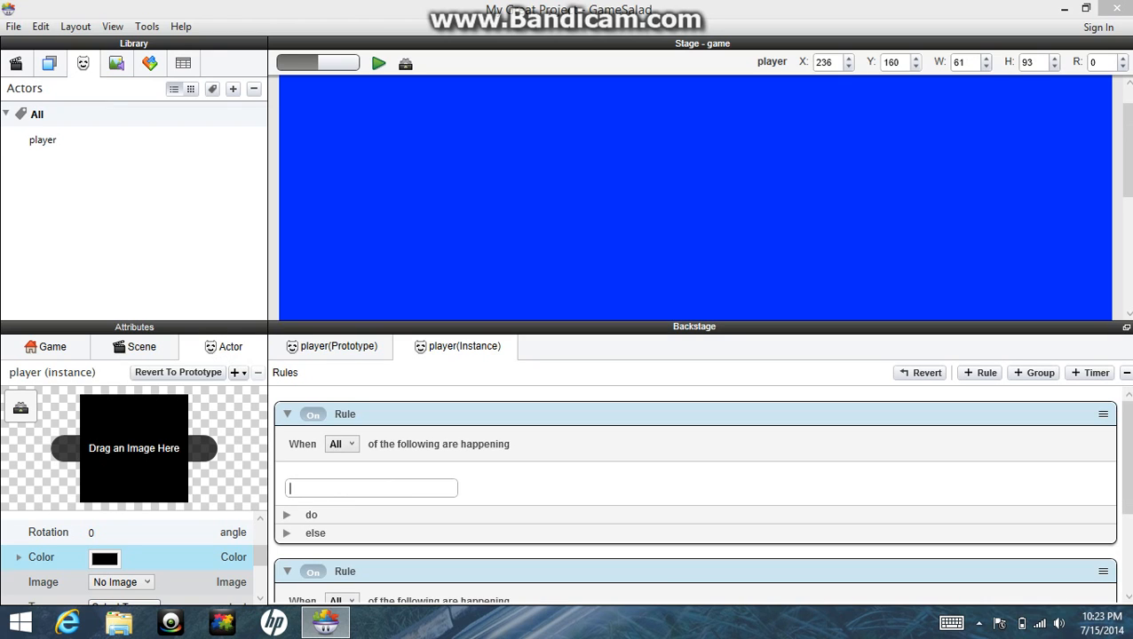
type("key")
key("Return")
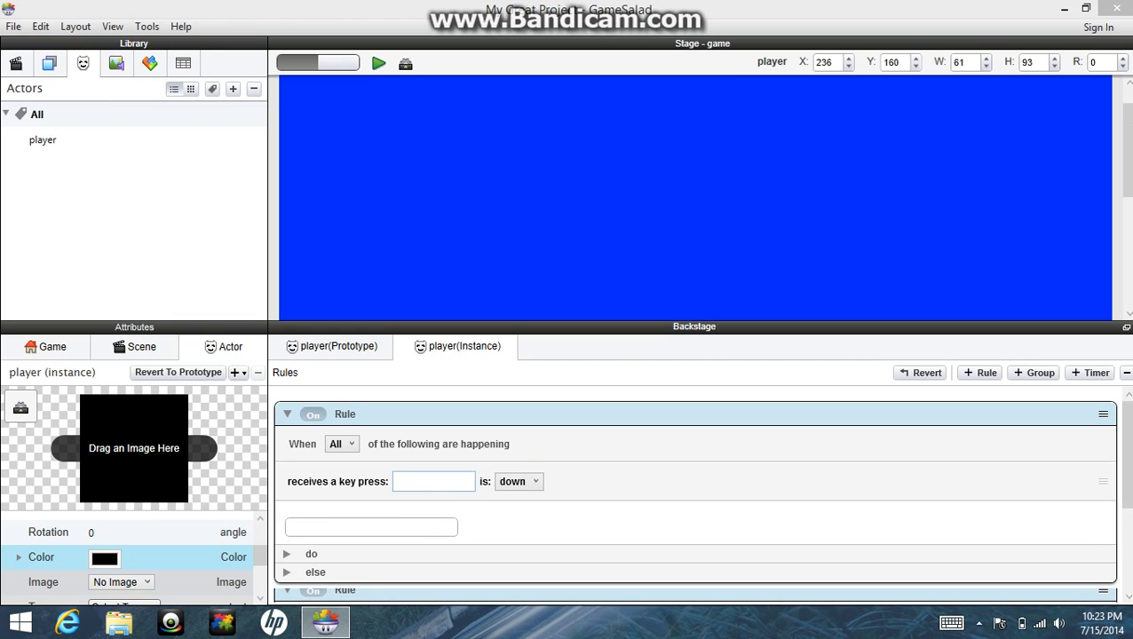
left_click(433, 481)
type("a")
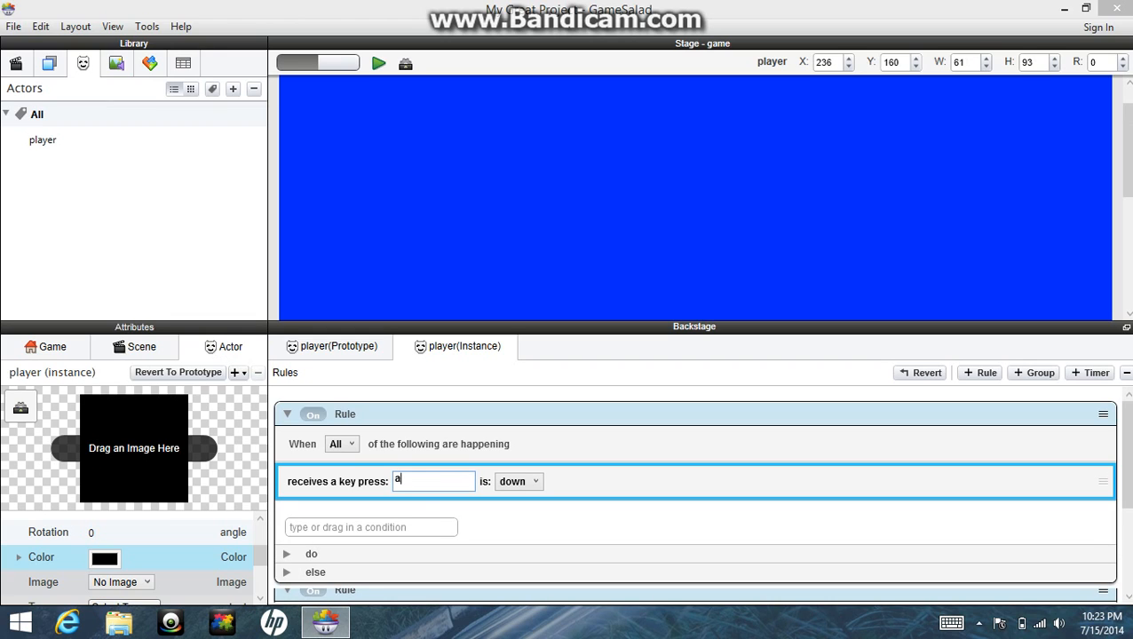
left_click(287, 554)
left_click(371, 589)
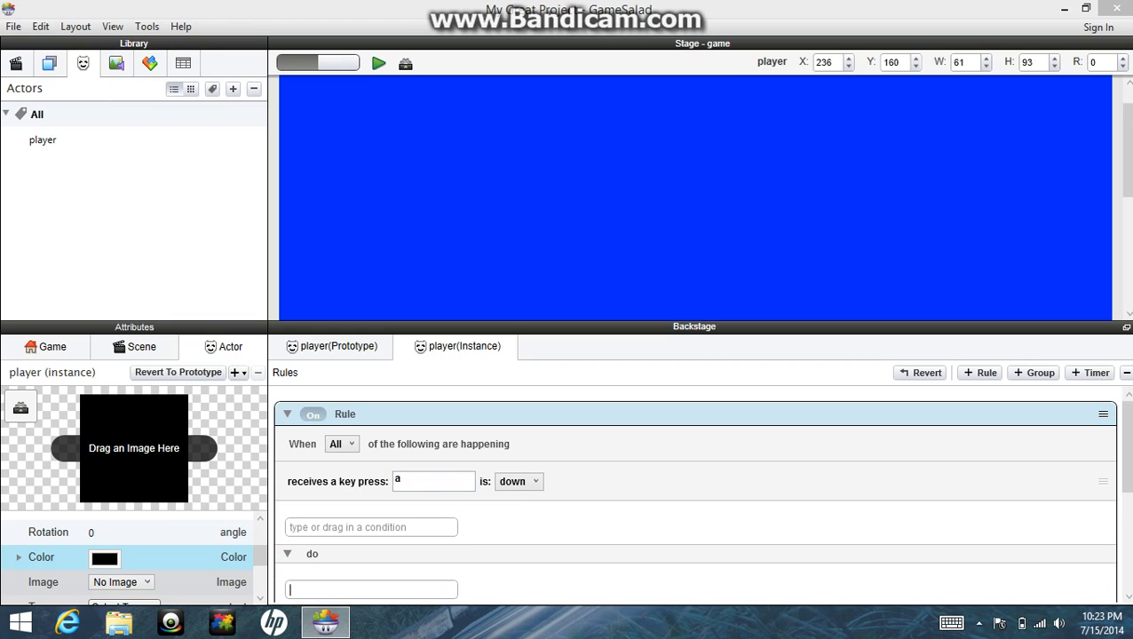
type("keyboard input")
key("Return")
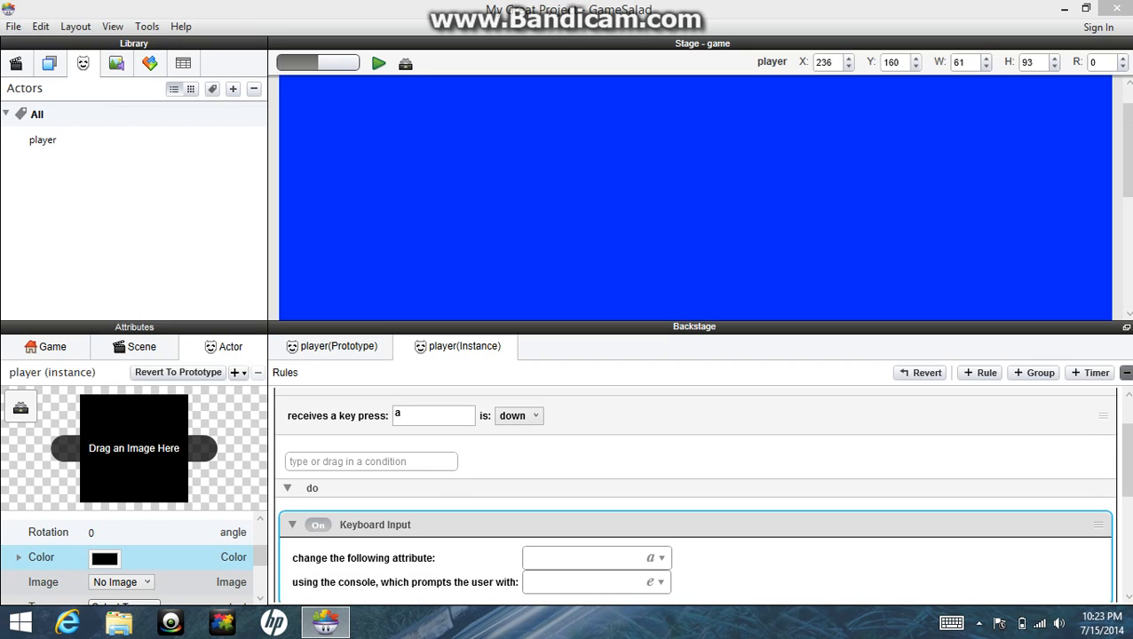
key("Delete")
left_click(371, 524)
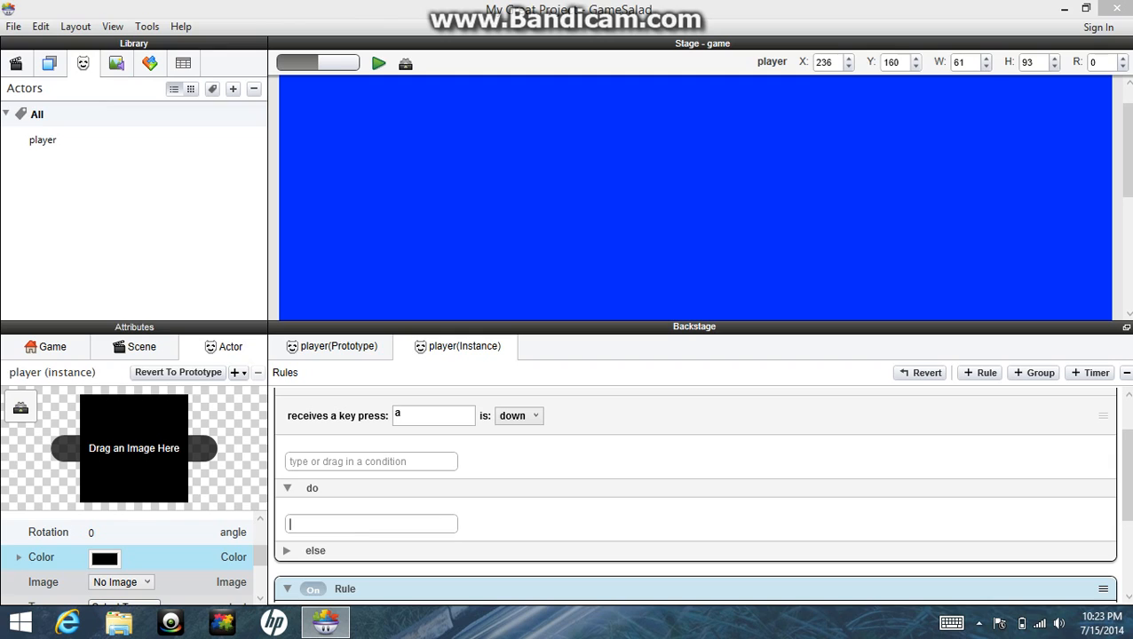
type("key")
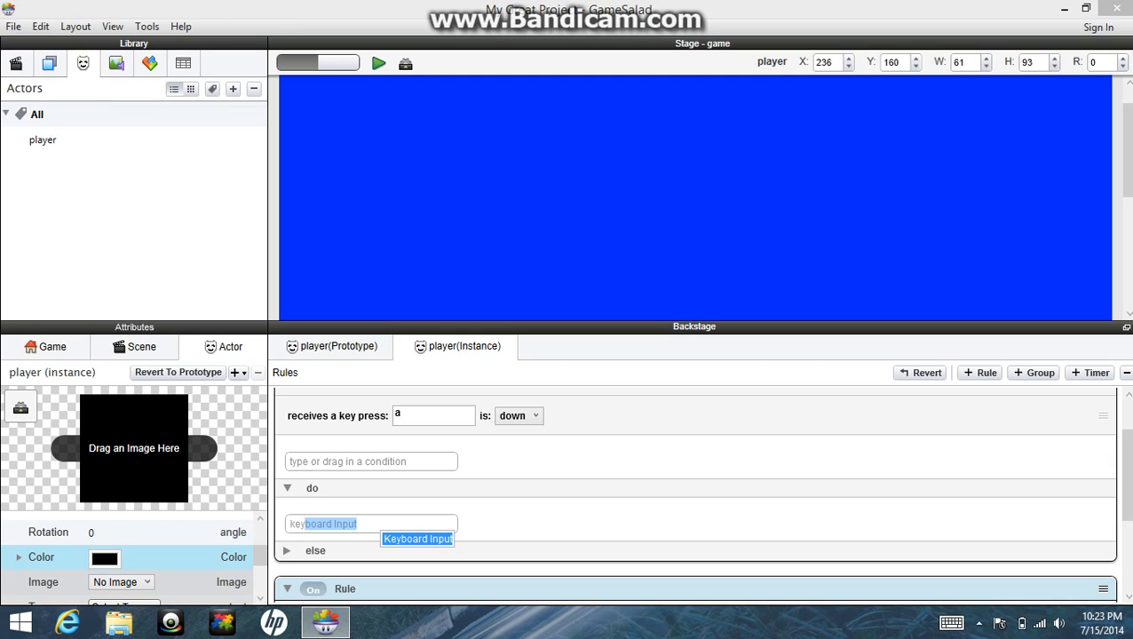
key("BackSpace")
key("ctrl+a")
key("BackSpace")
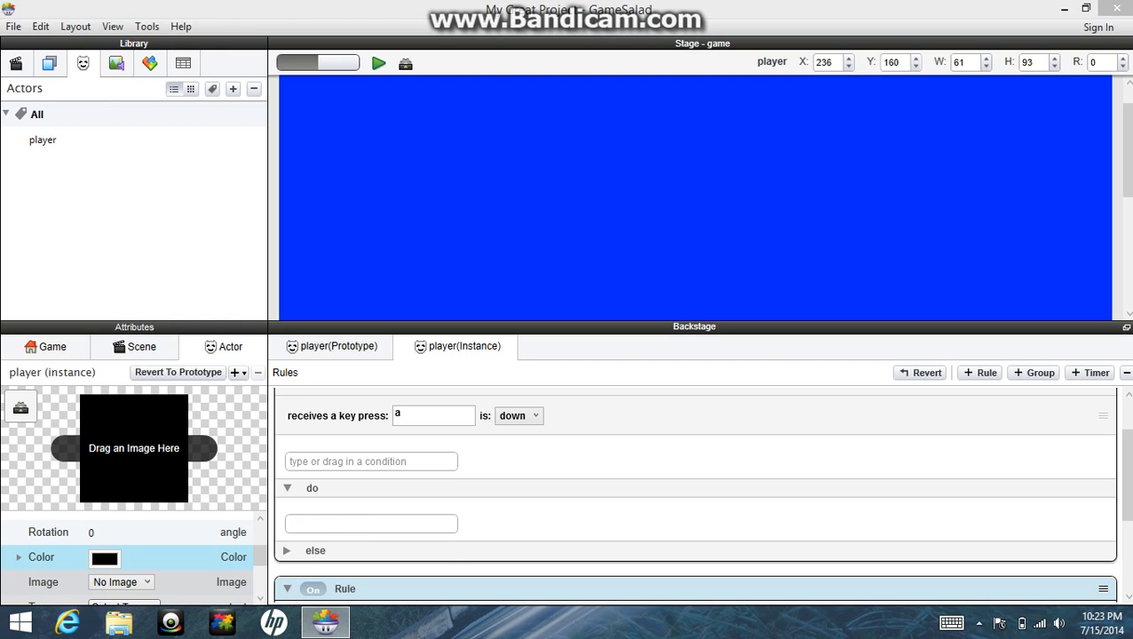
- Add a Move behavior to the rule's do section and set its direction to 180
type("move")
key("Return")
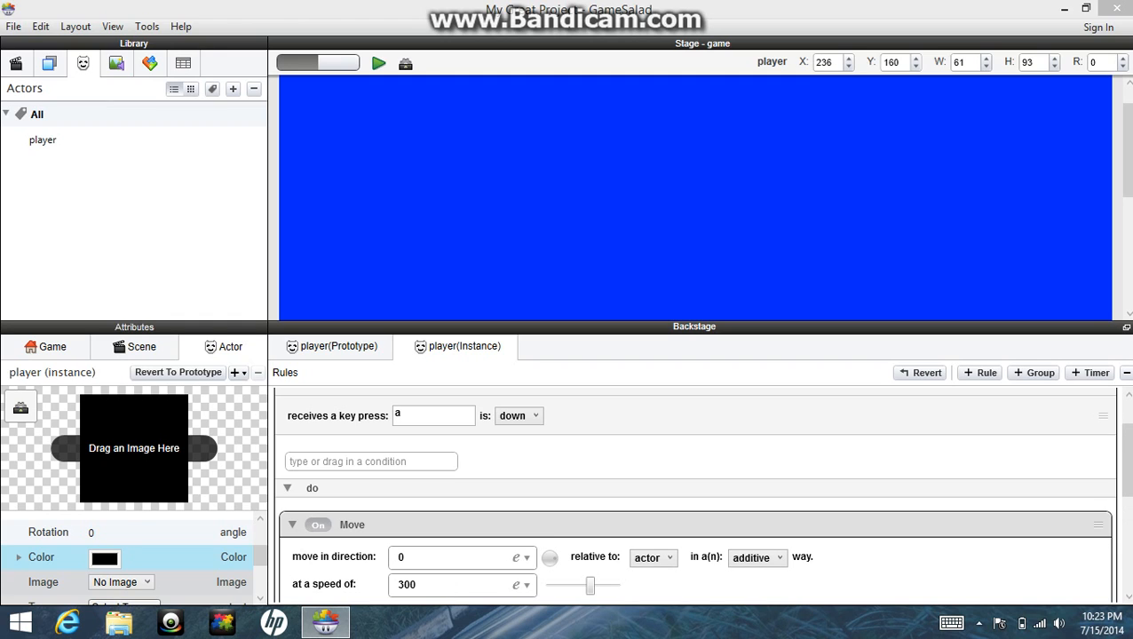
left_click_drag(552, 557, 472, 555)
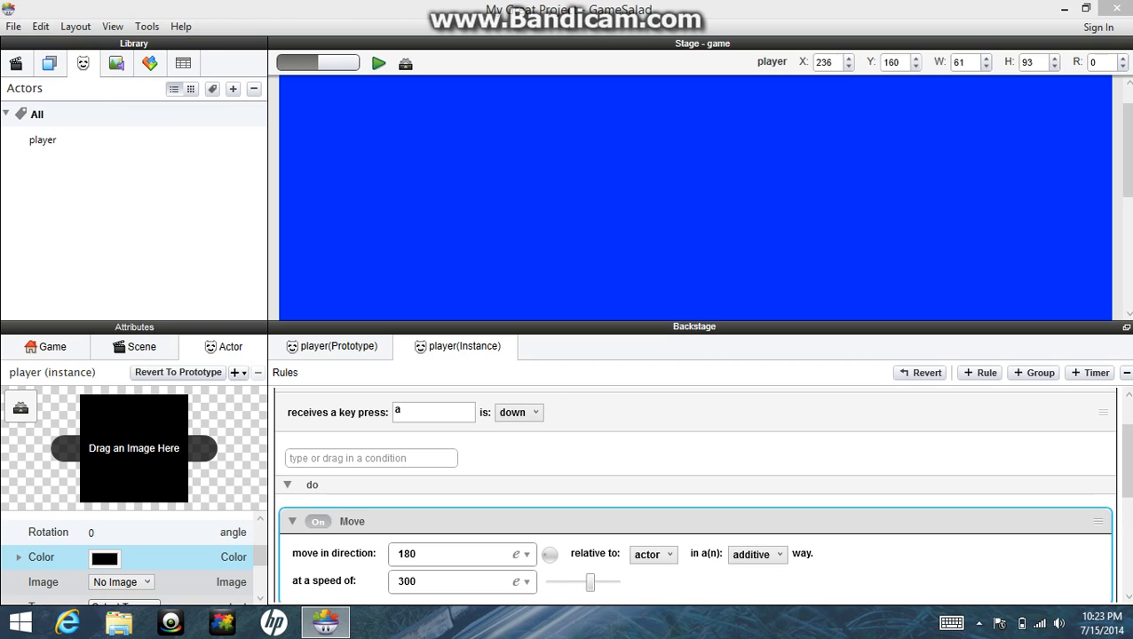
- Collapse the first rule and give the second rule a key press condition for "d" being down
scroll(692, 497, "up", 2)
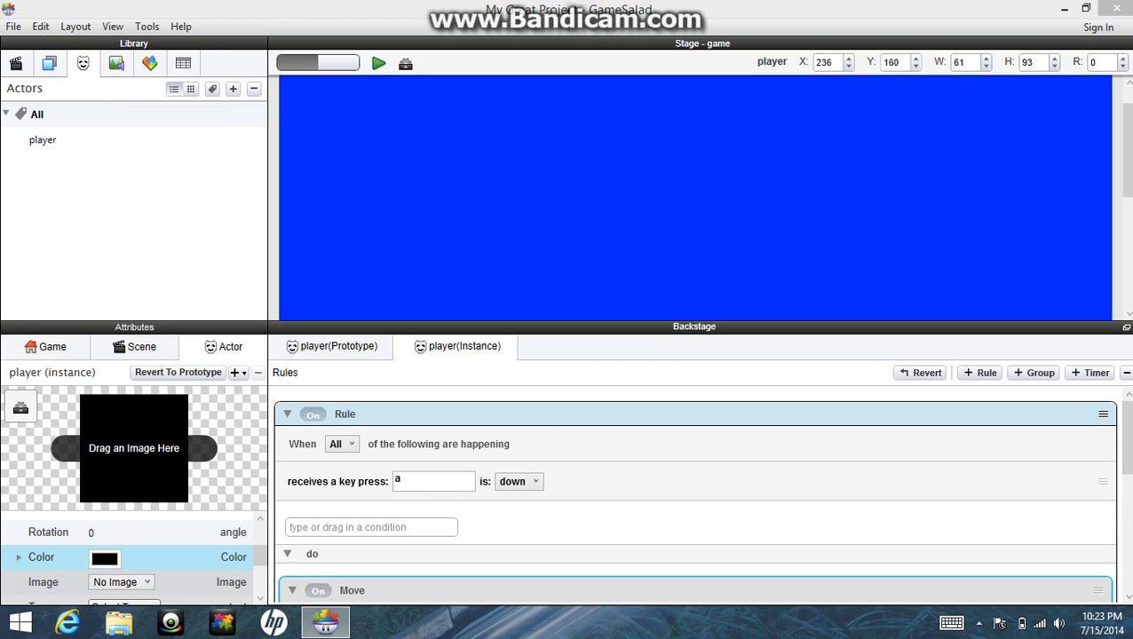
left_click(287, 415)
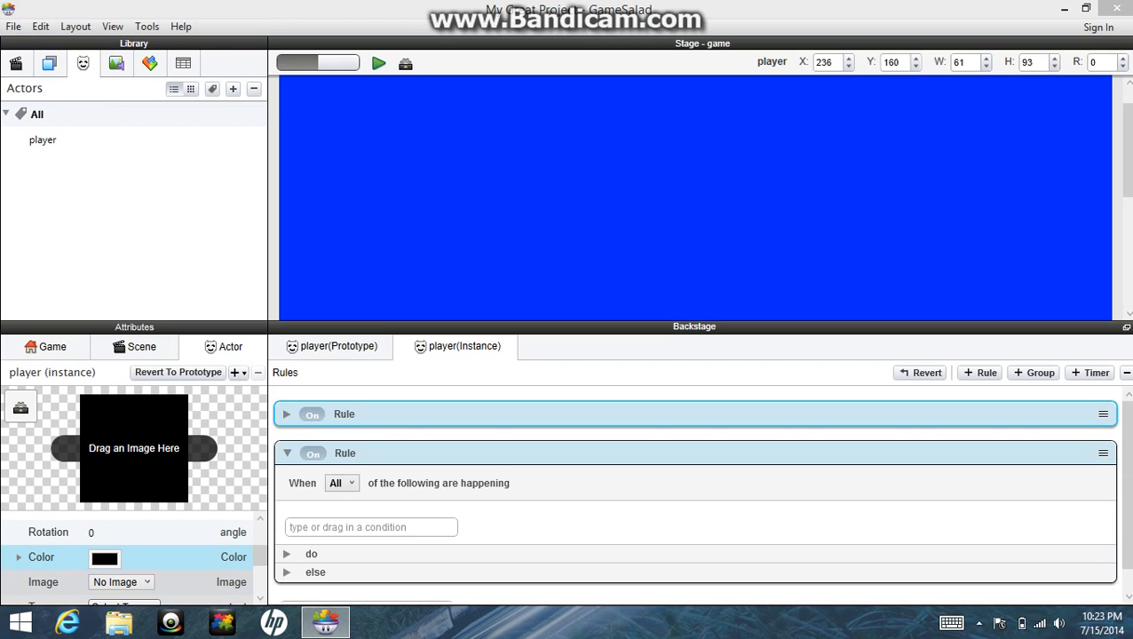
left_click(371, 528)
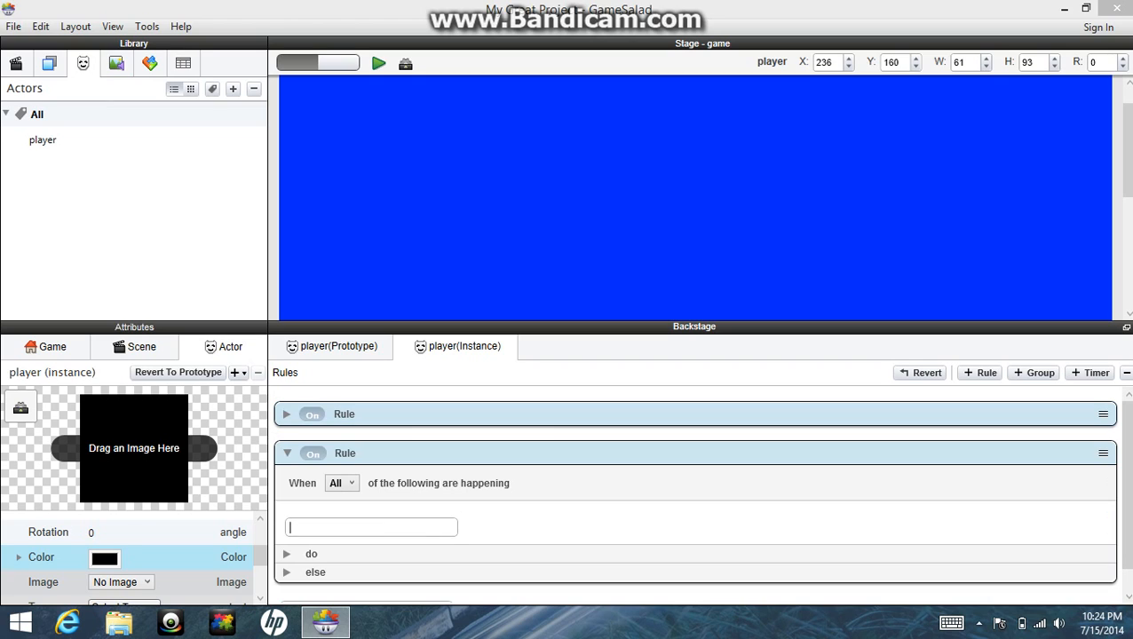
type("key")
key("Return")
type("d")
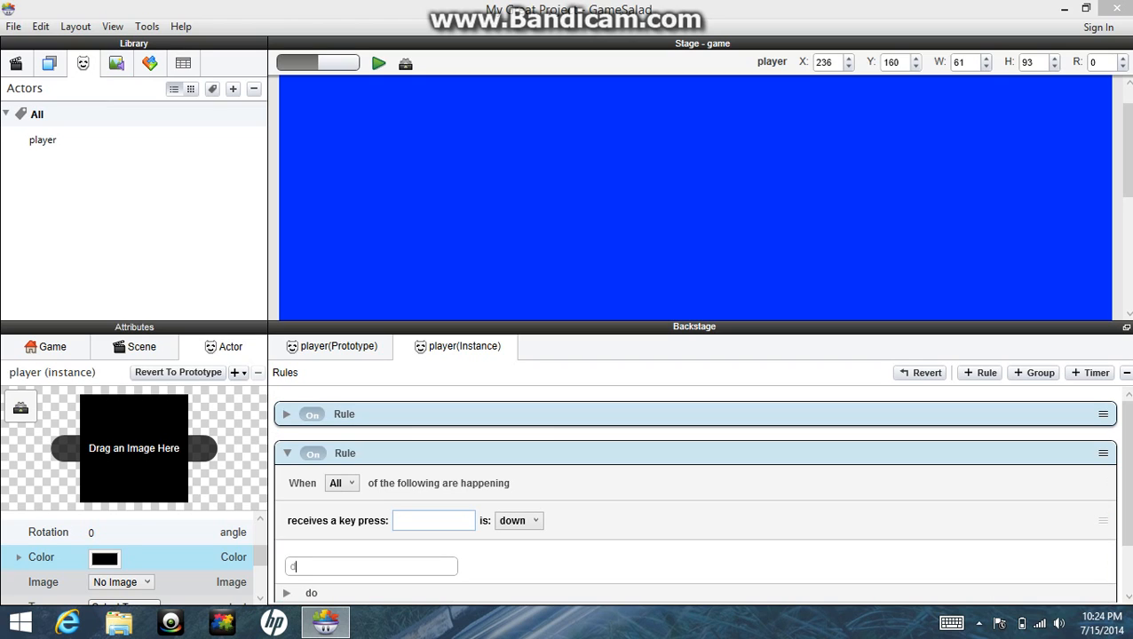
left_click(434, 521)
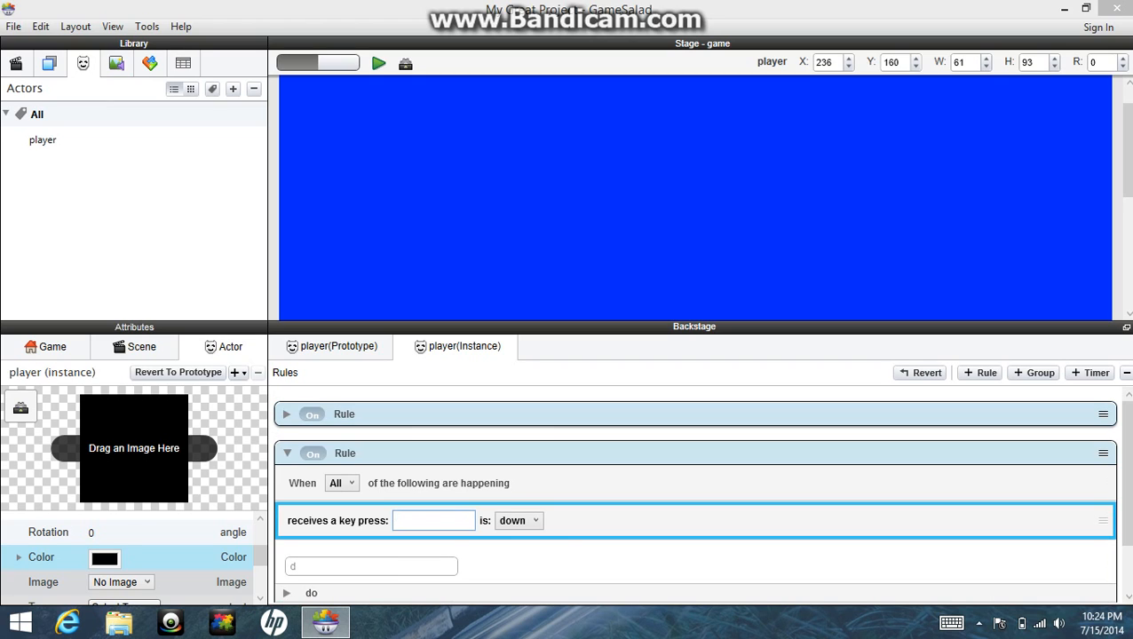
type("d")
left_click(328, 567)
key("BackSpace")
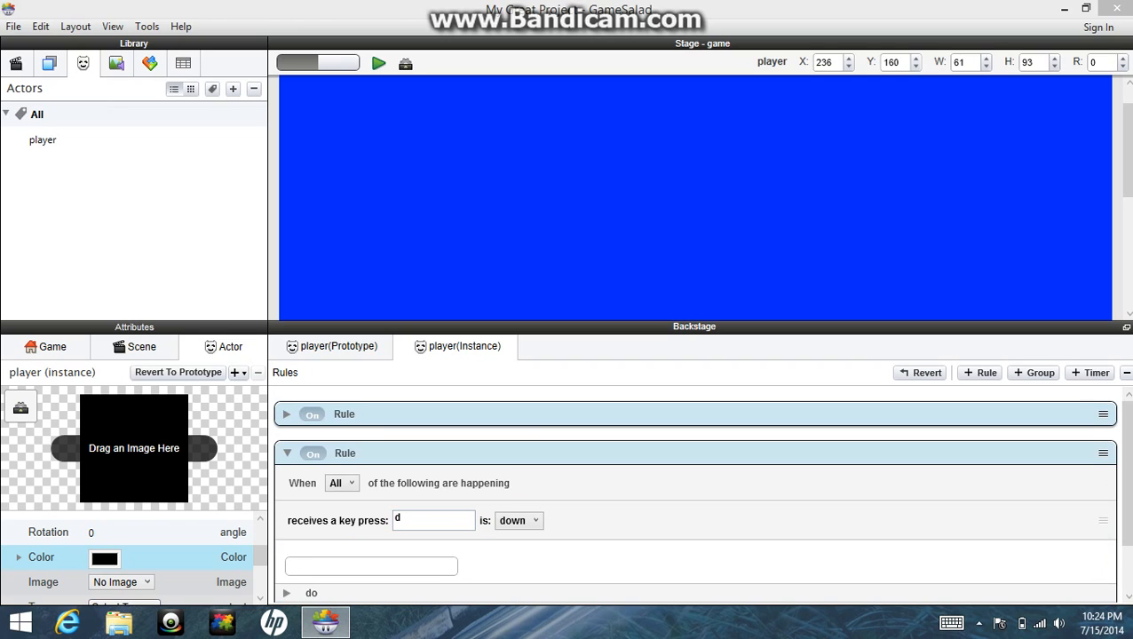
- Add a Move behavior to the second rule's do section and collapse the rule
left_click(287, 593)
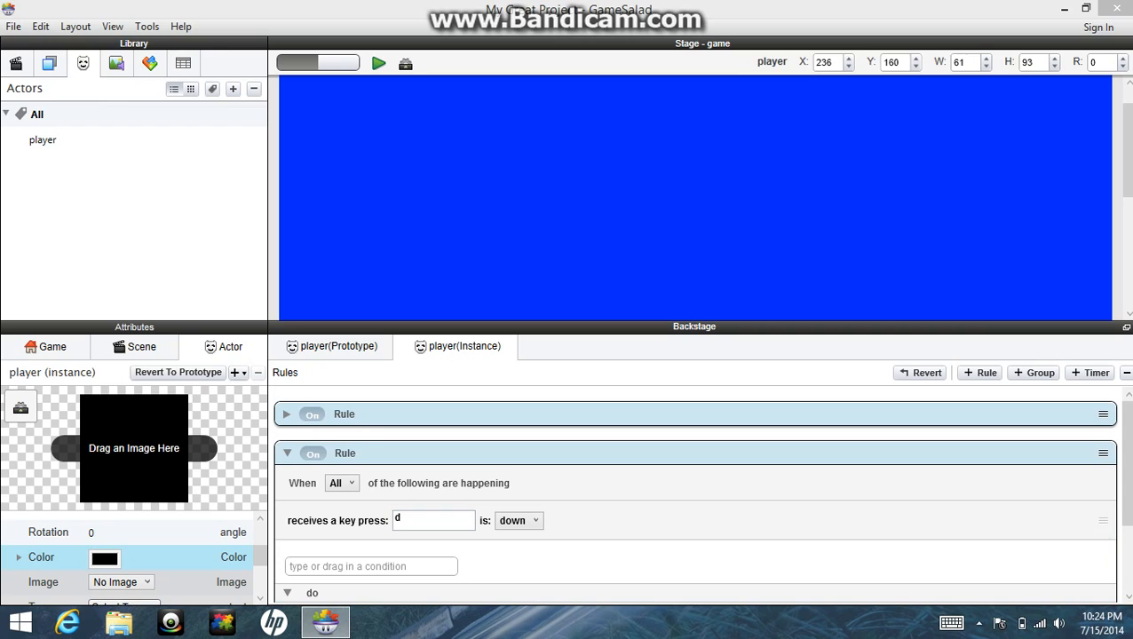
scroll(693, 488, "down", 2)
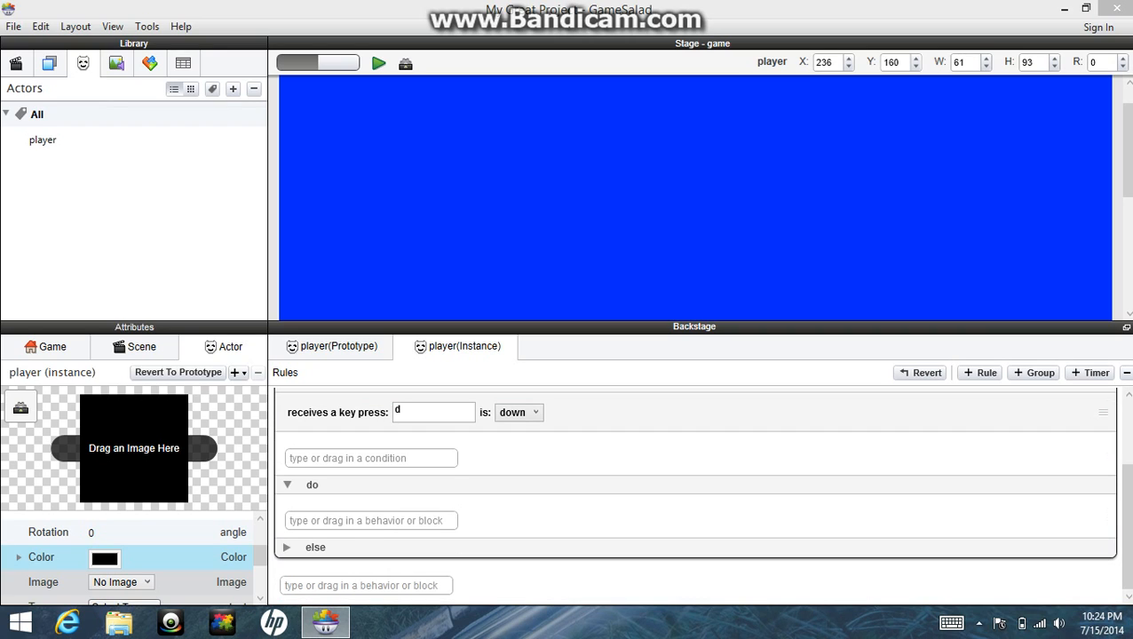
left_click(371, 522)
type("move")
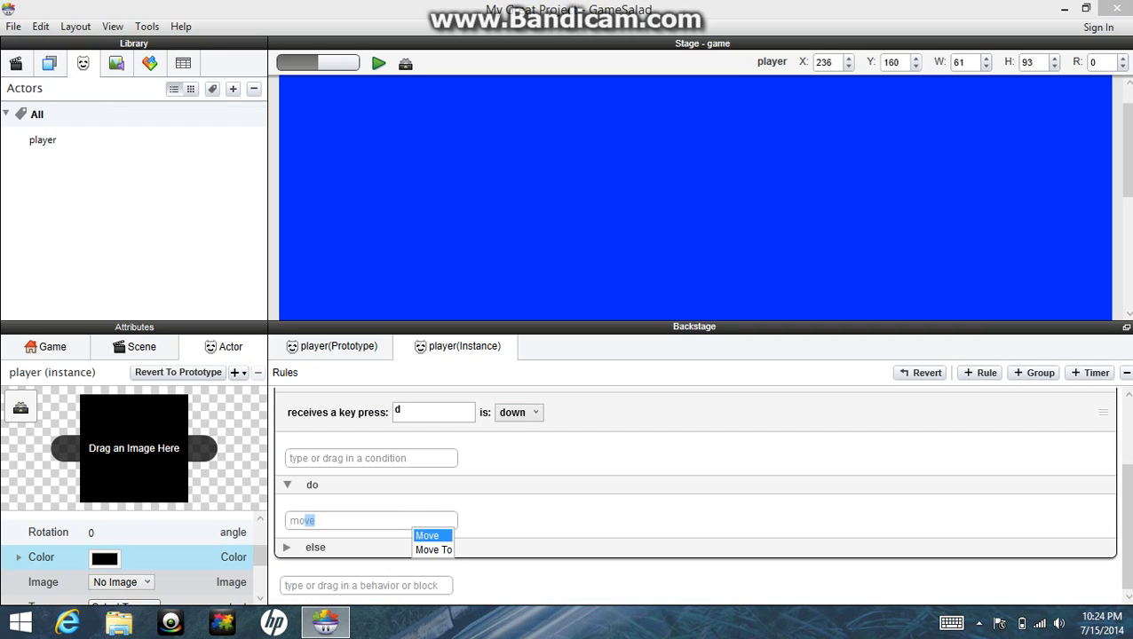
key("Return")
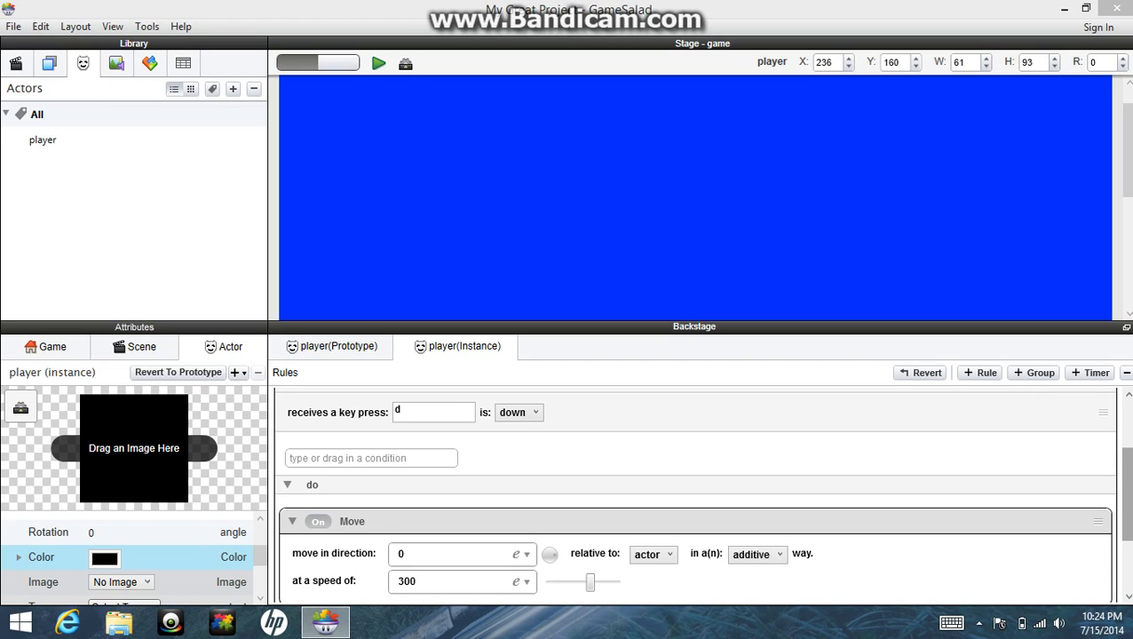
scroll(1124, 489, "up", 2)
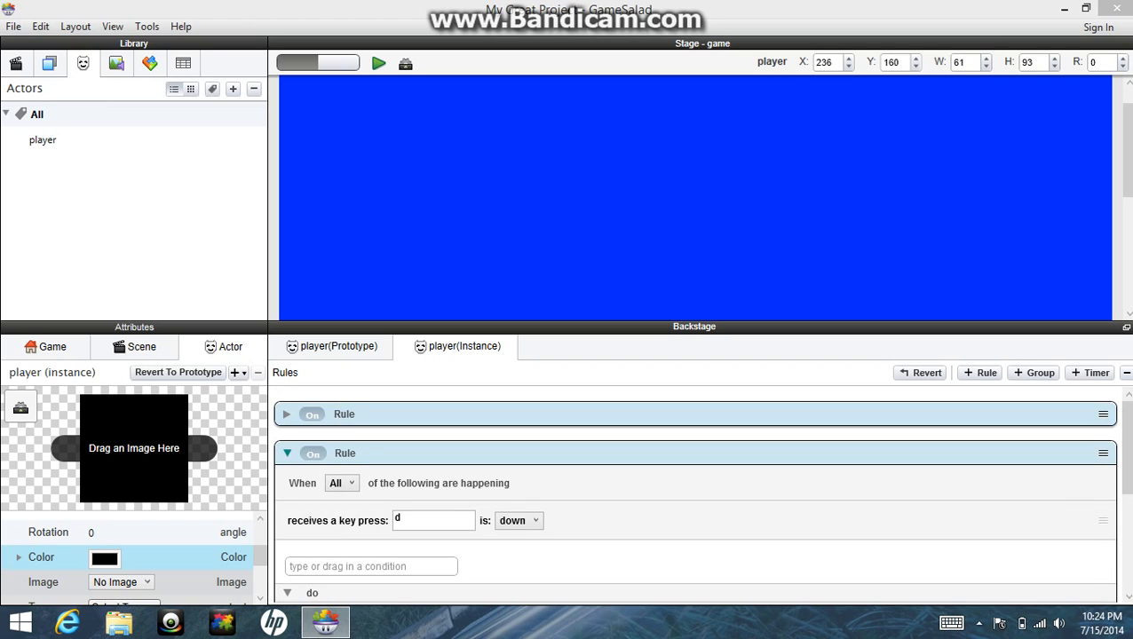
left_click(286, 453)
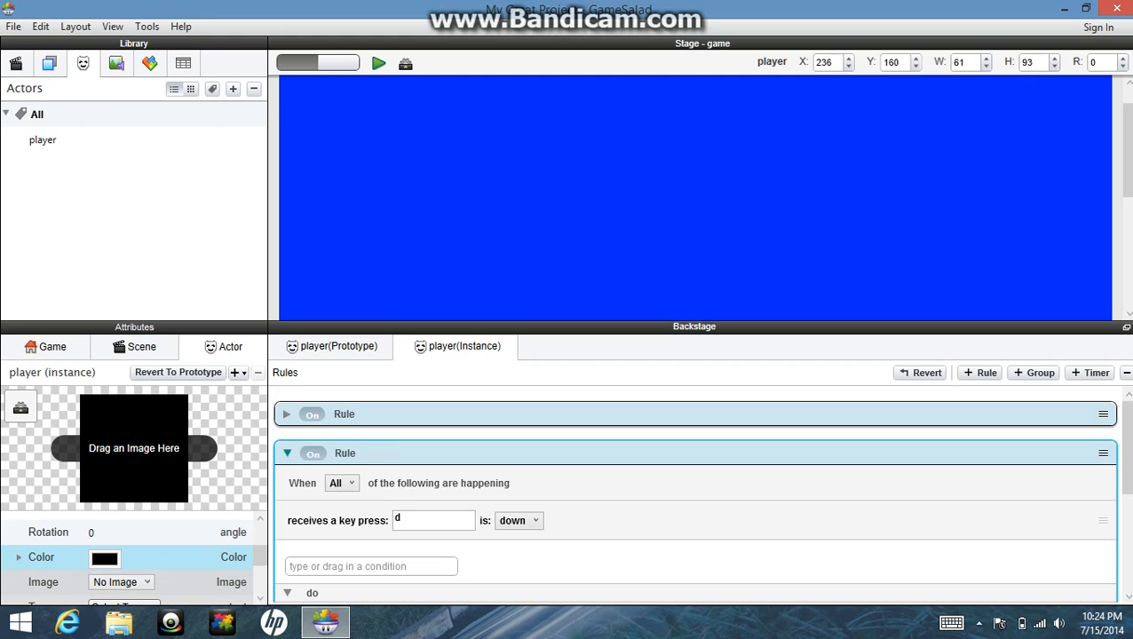
left_click(287, 453)
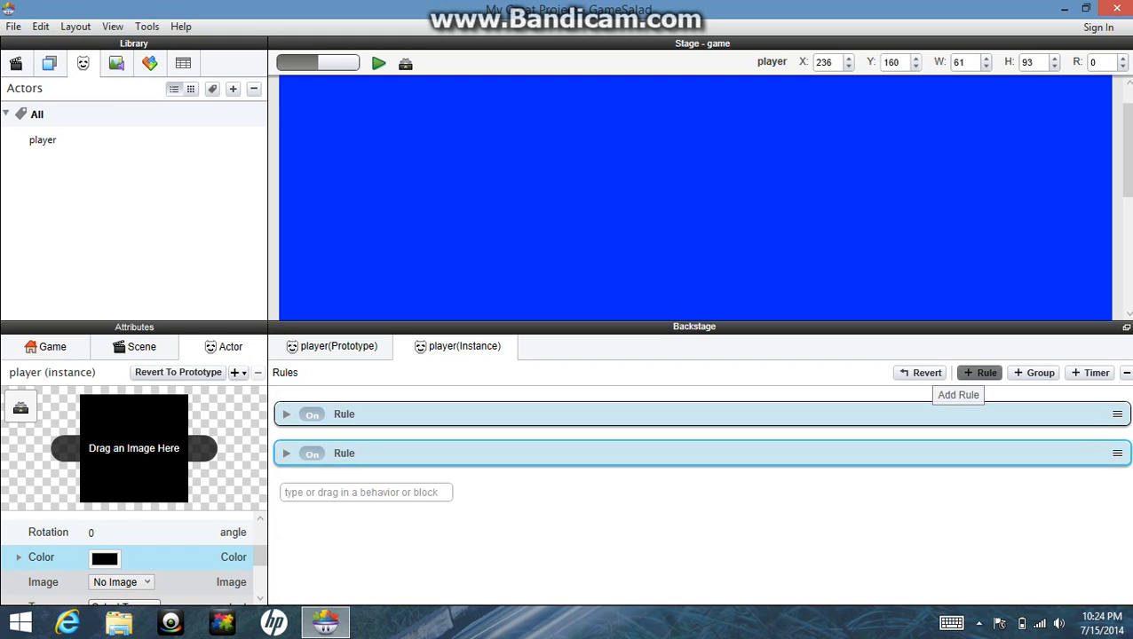
- Add two more rules and give the third rule a key press condition for "w" being down
left_click(981, 373)
left_click_drag(1126, 447, 1126, 489)
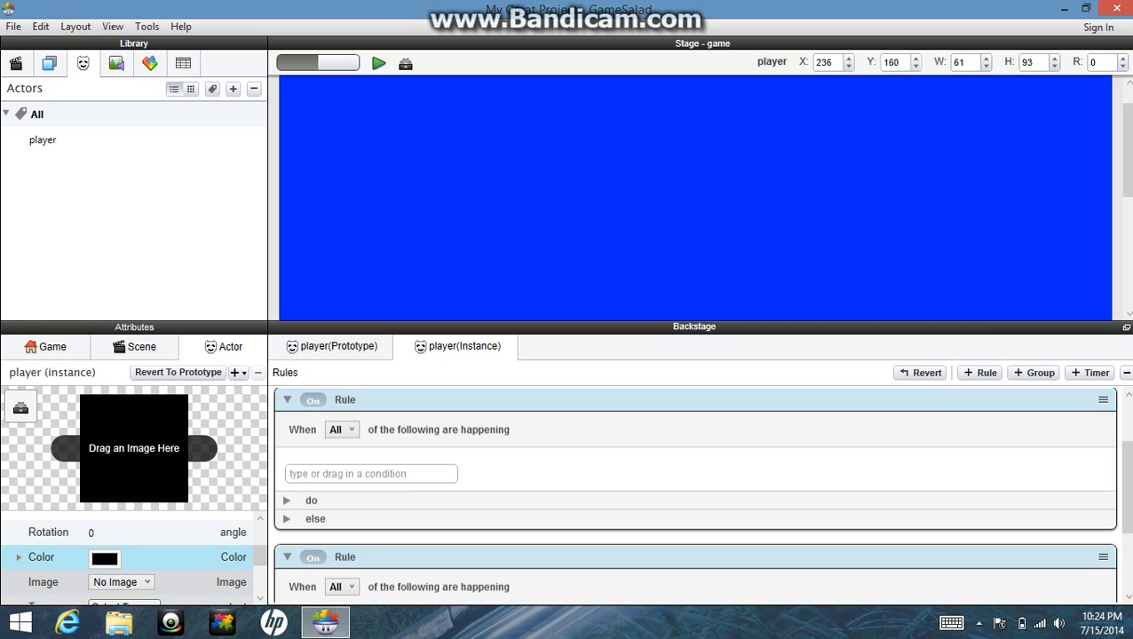
left_click(430, 476)
type("key")
key("Return")
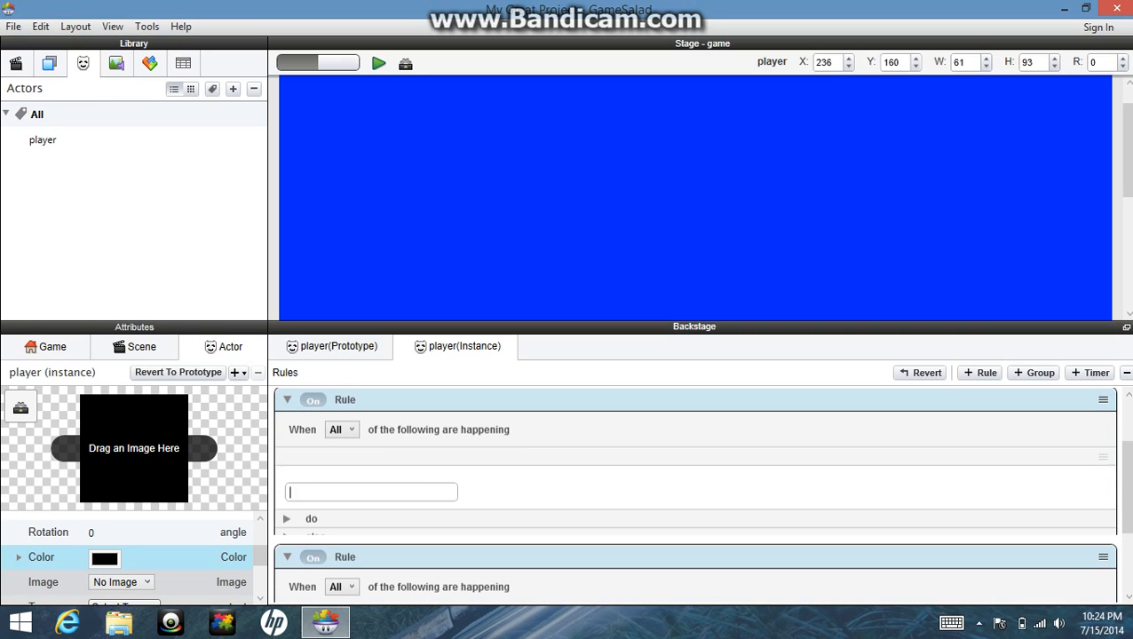
left_click(431, 473)
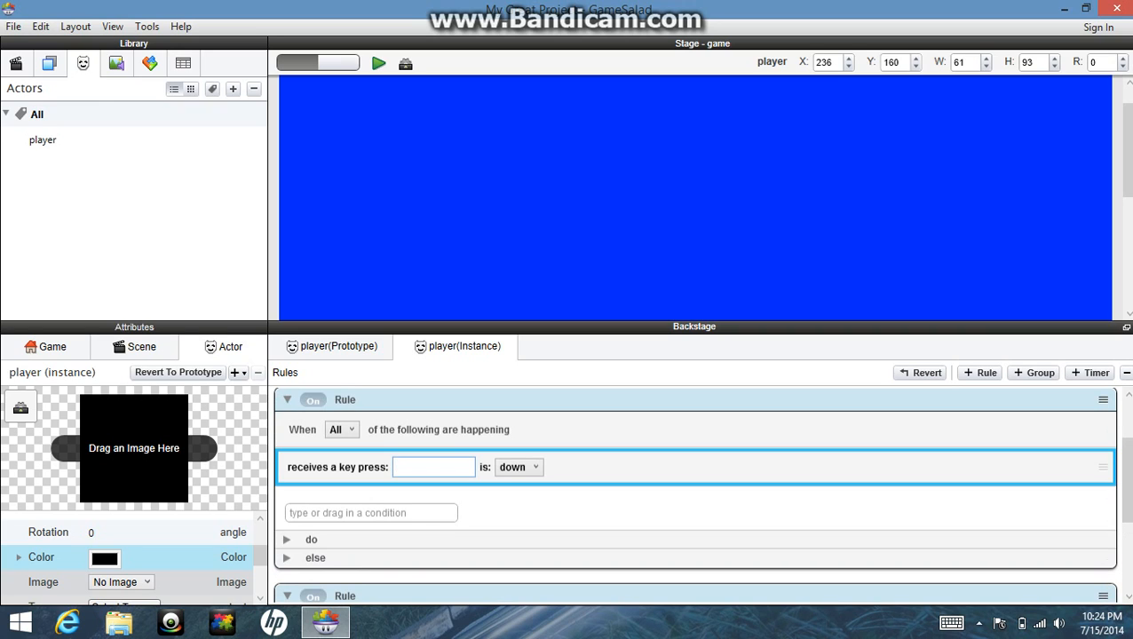
type("w")
- Add a Move behavior with direction 90 to the third rule's do section, and collapse the rule
left_click(286, 540)
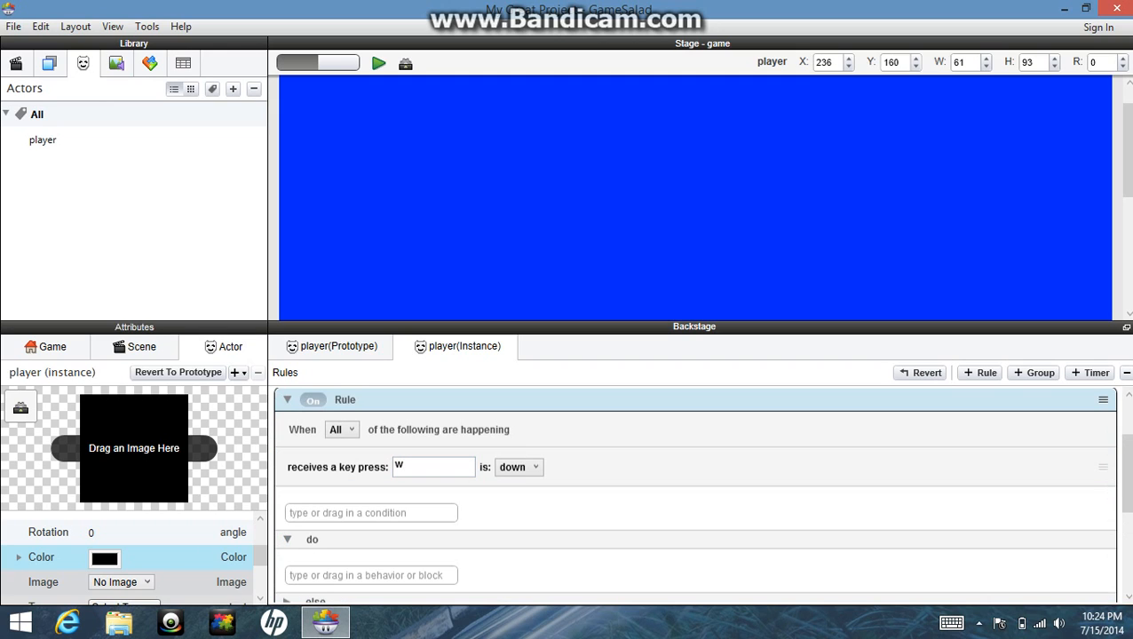
left_click(371, 575)
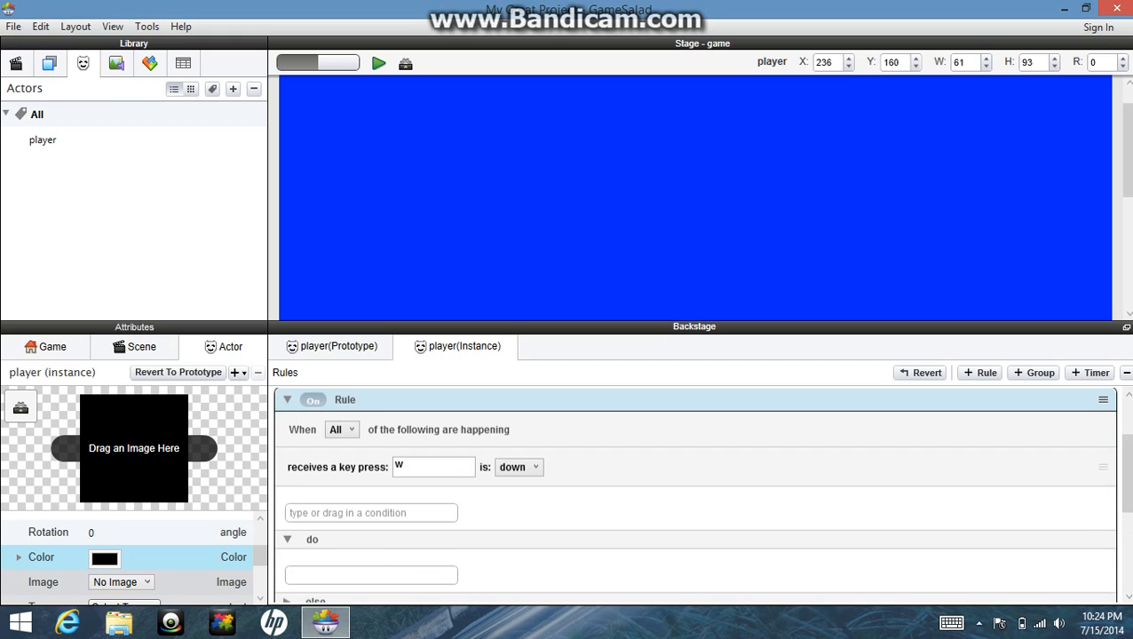
type("k")
key("BackSpace")
key("BackSpace")
type("move")
key("Return")
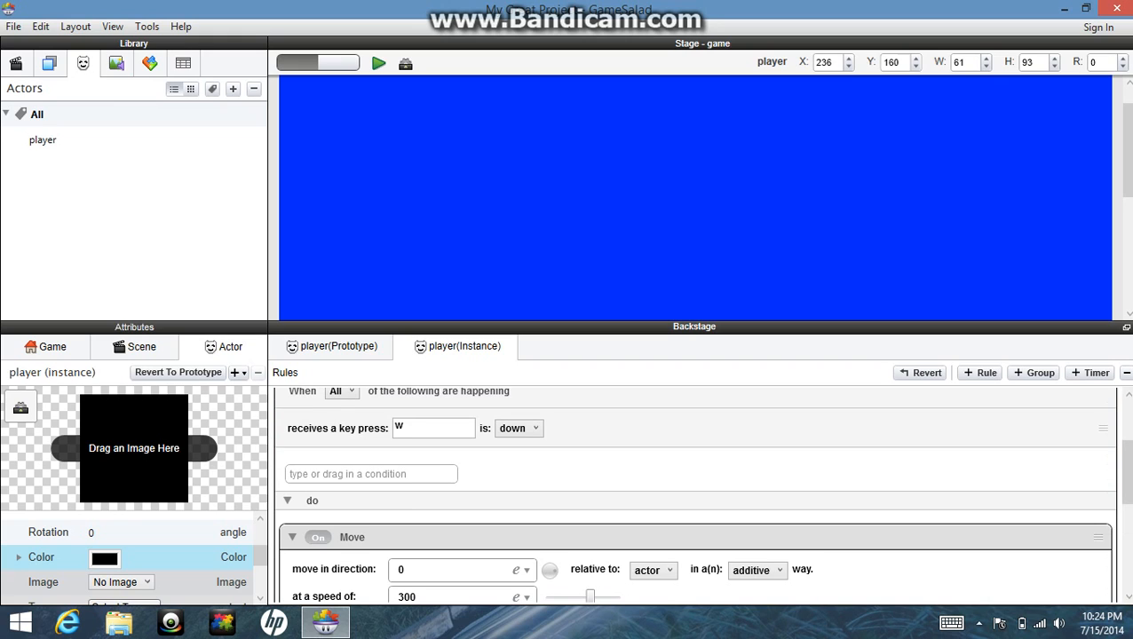
left_click_drag(552, 567, 549, 543)
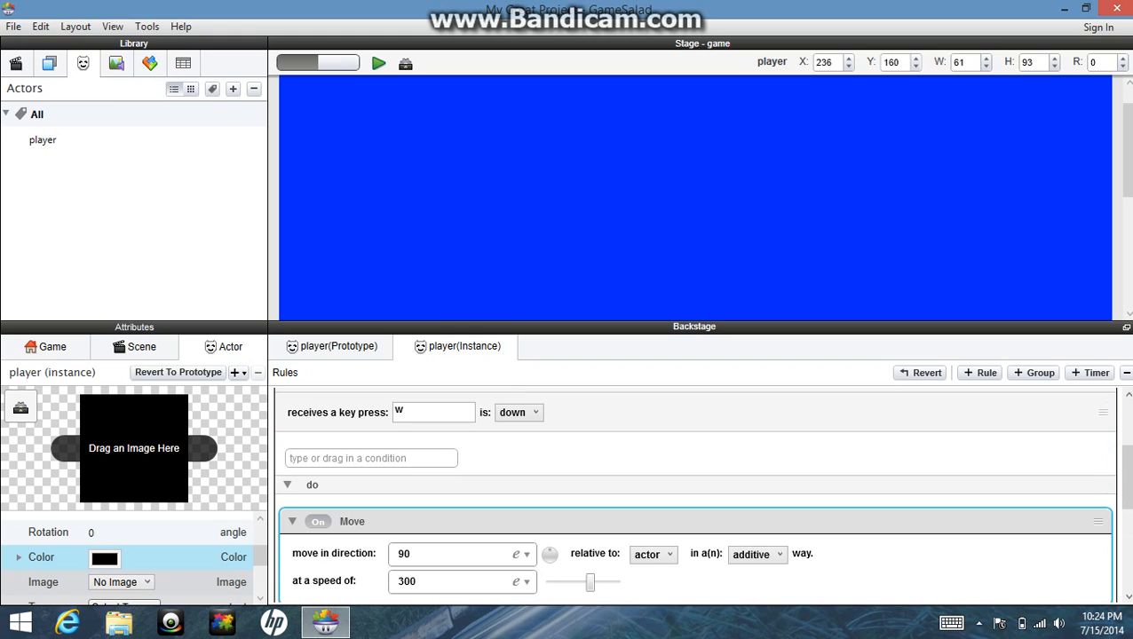
left_click_drag(1126, 478, 1127, 463)
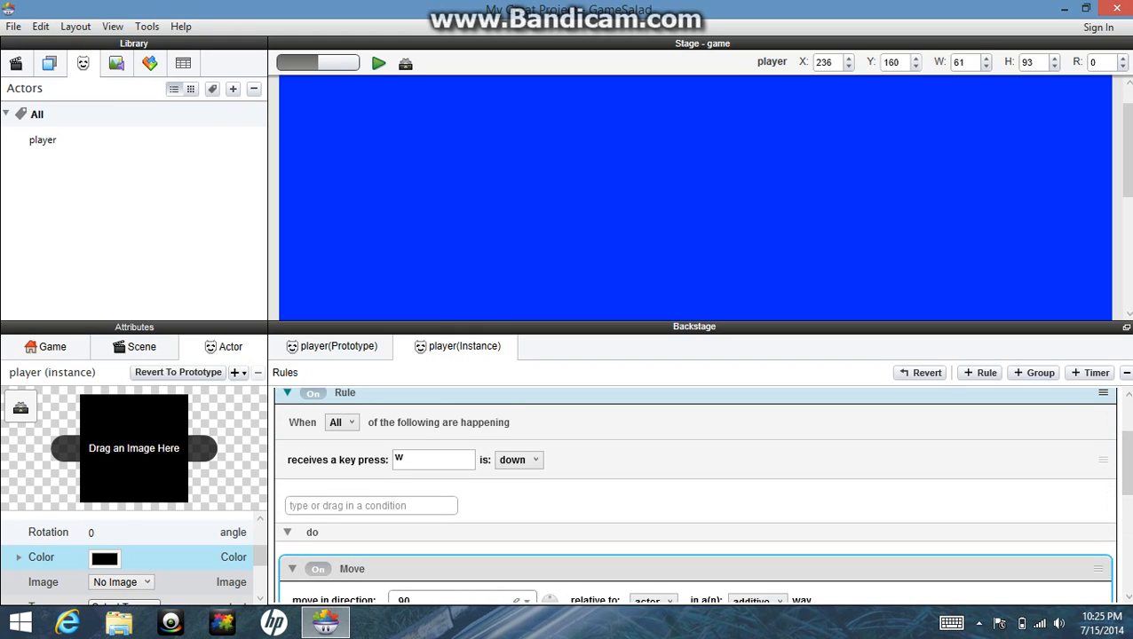
left_click(286, 392)
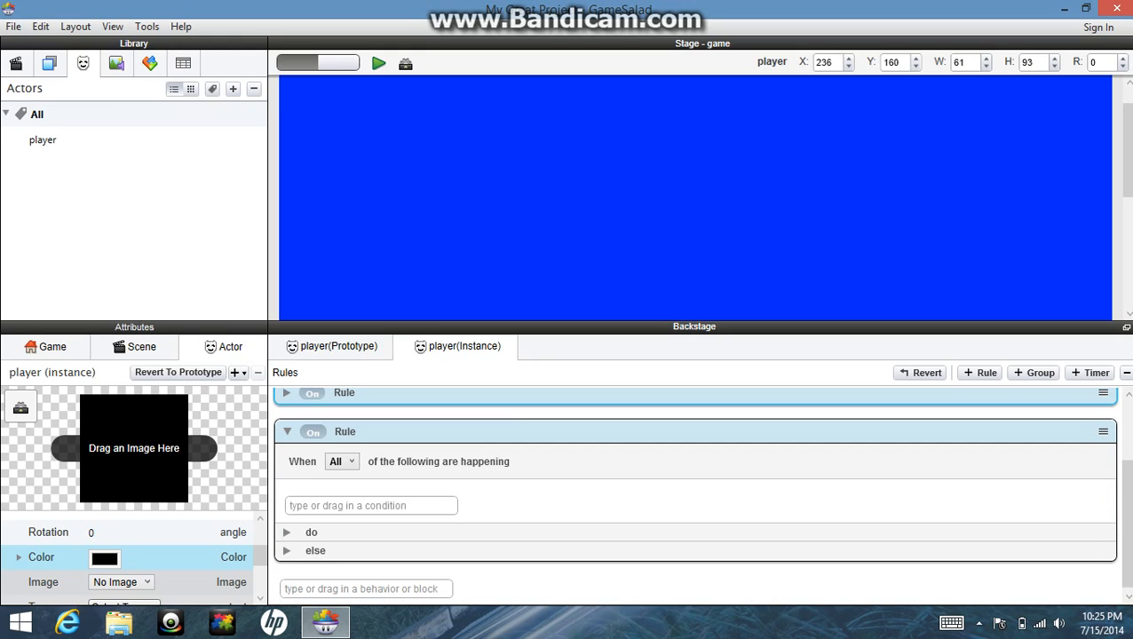
- Give the fourth rule a key press condition for "s" being down
left_click(371, 507)
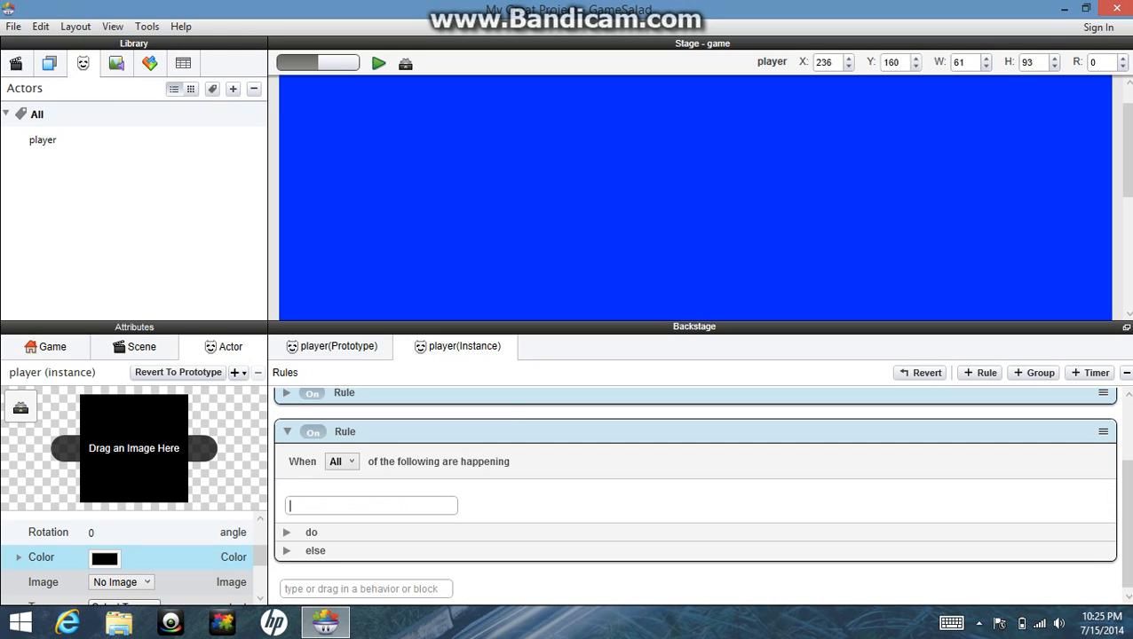
type("key")
key("Return")
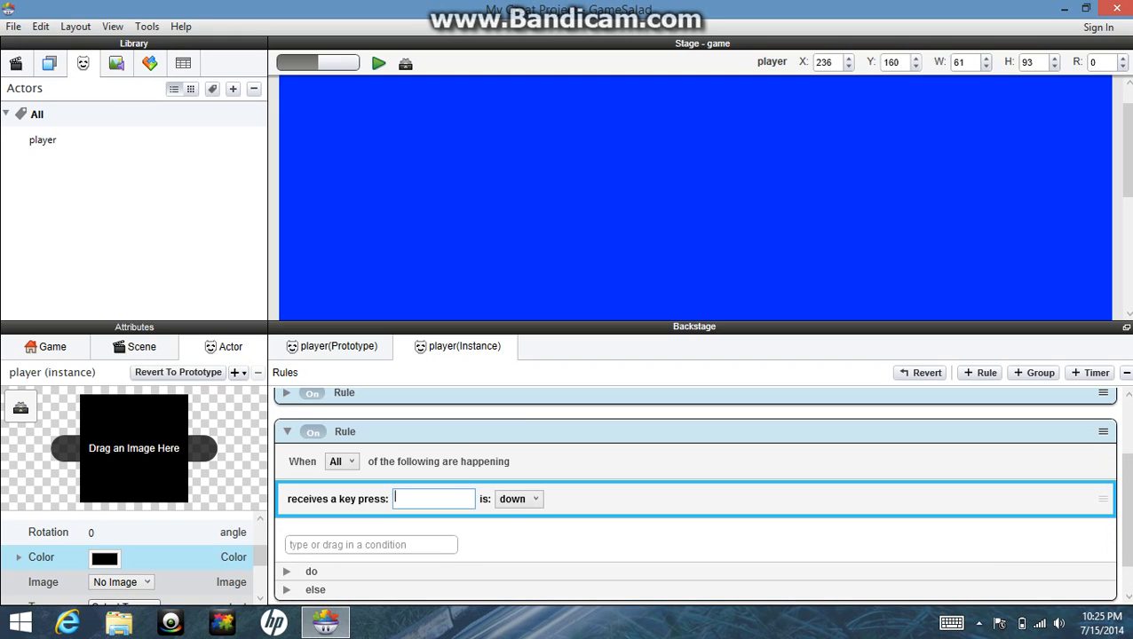
type("s")
- Expand the fourth rule's do section and add a Move behavior to it
left_click(287, 572)
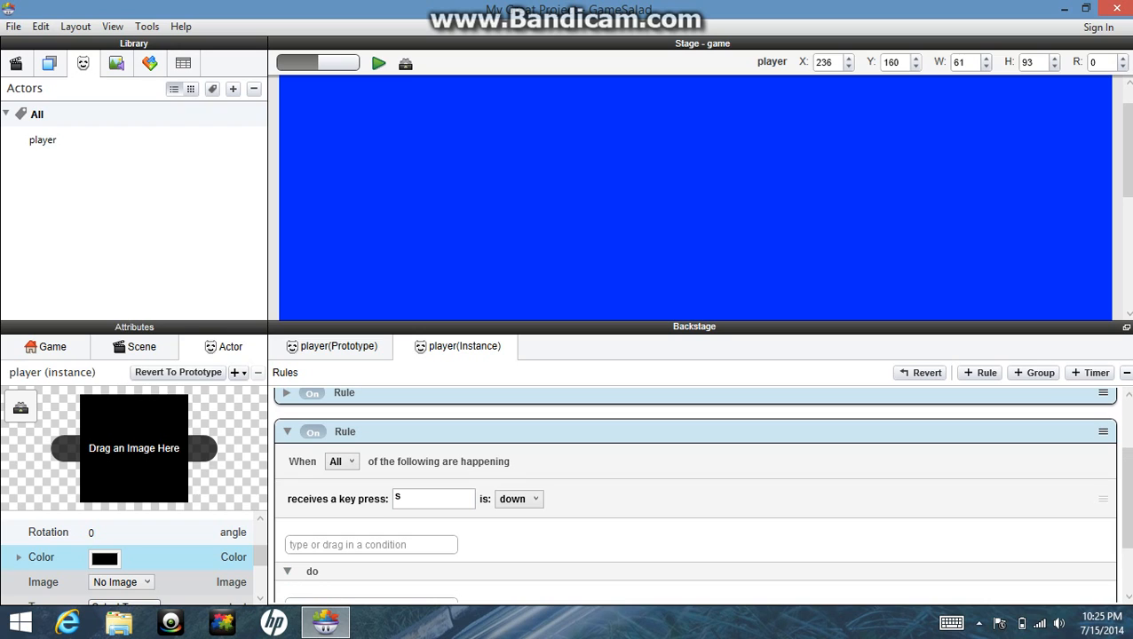
left_click_drag(1126, 499, 1126, 533)
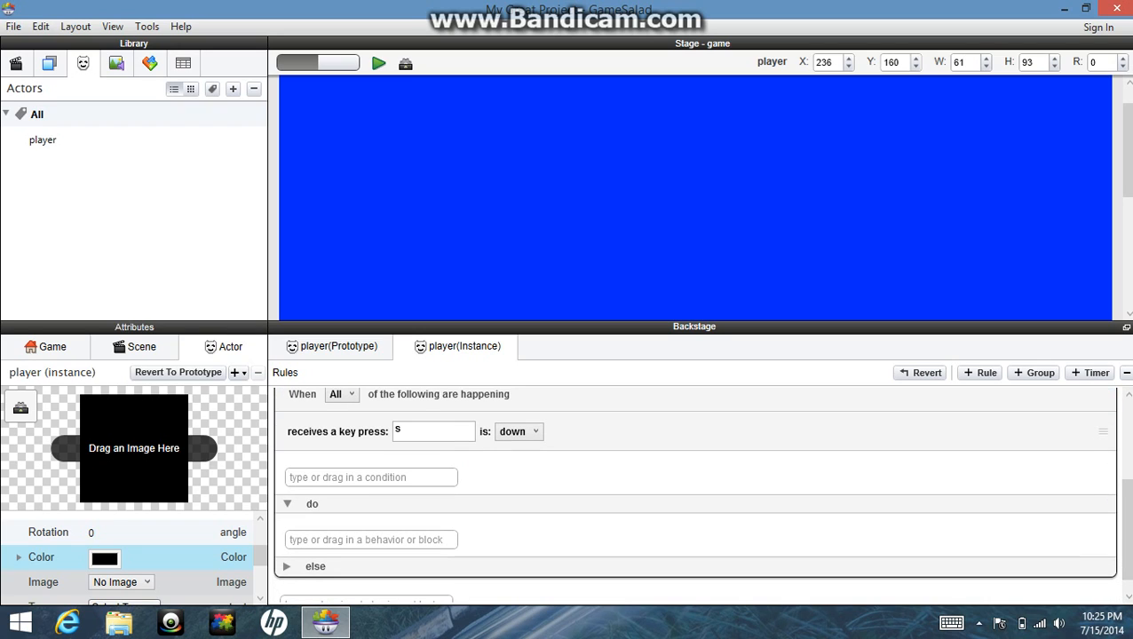
left_click(371, 540)
type("move")
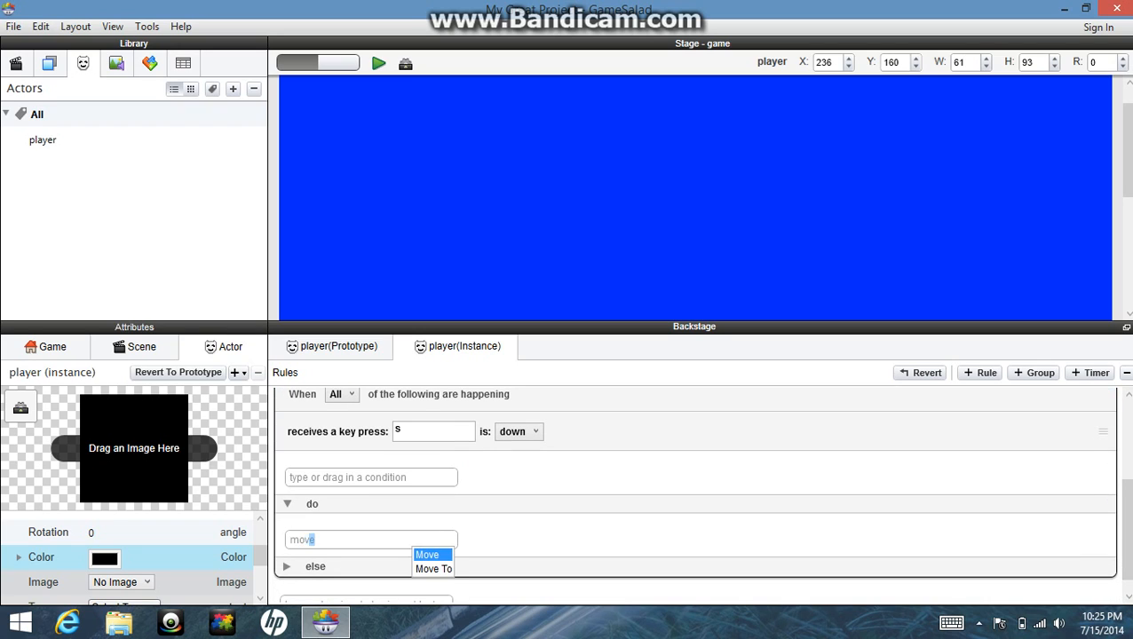
key("Return")
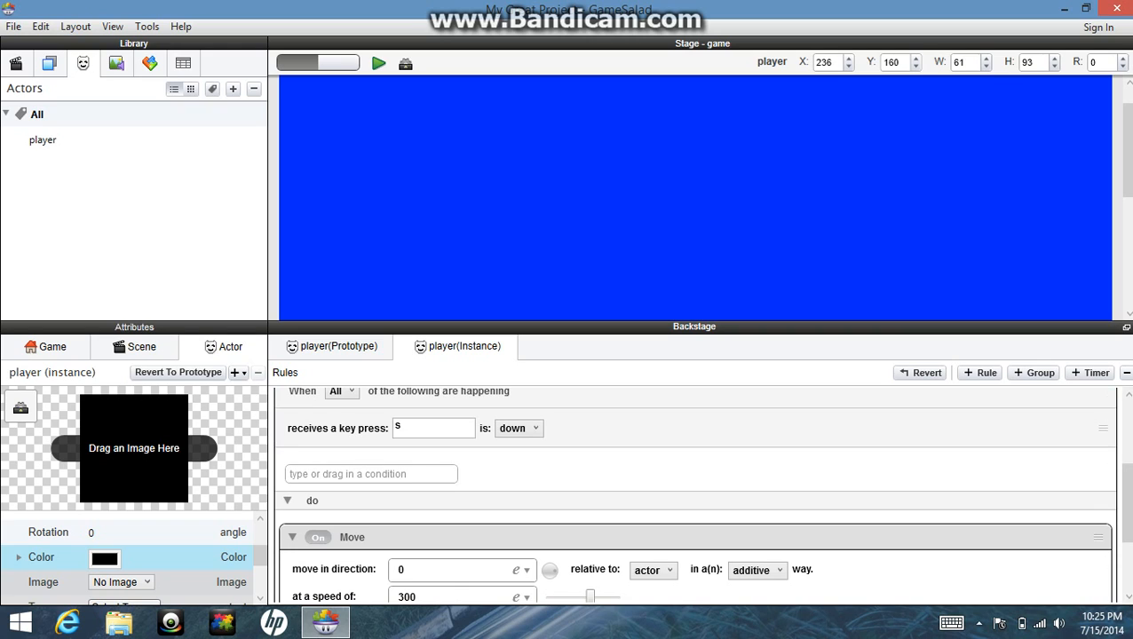
- Set the fourth rule's Move direction to 270 and collapse the rule
left_click_drag(552, 579, 549, 579)
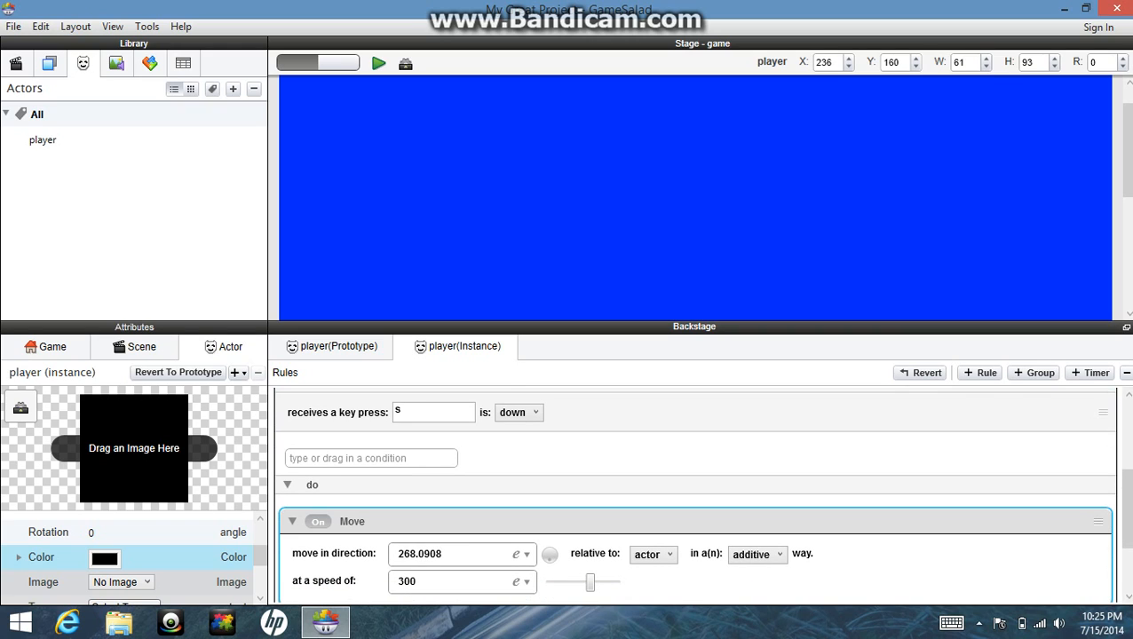
left_click(438, 554)
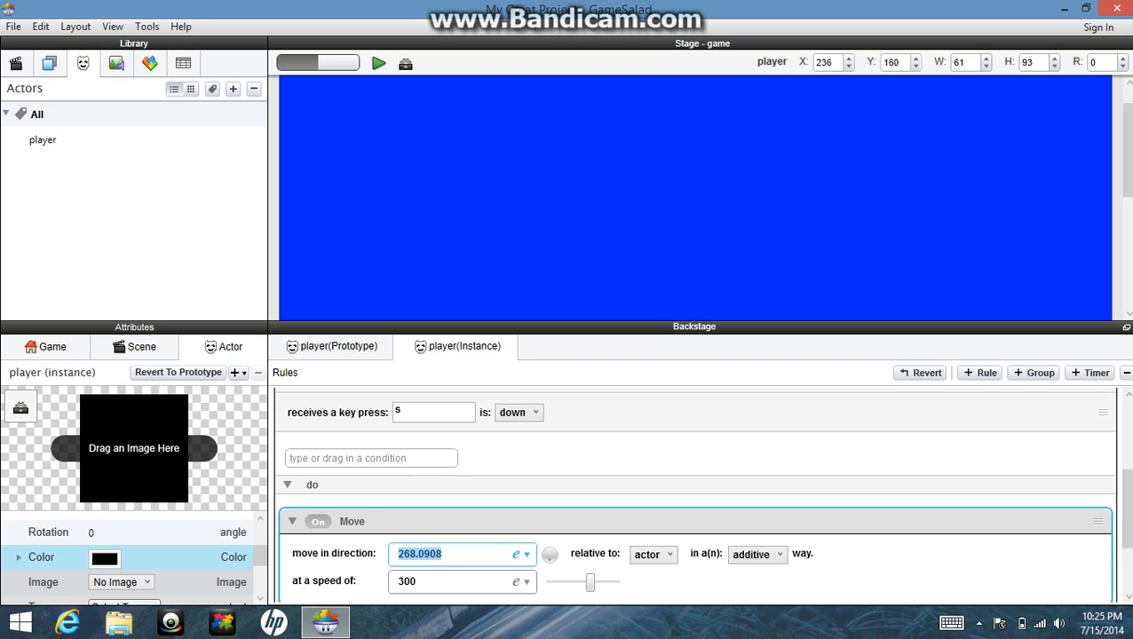
type("280")
key("BackSpace")
key("BackSpace")
type("70")
key("Return")
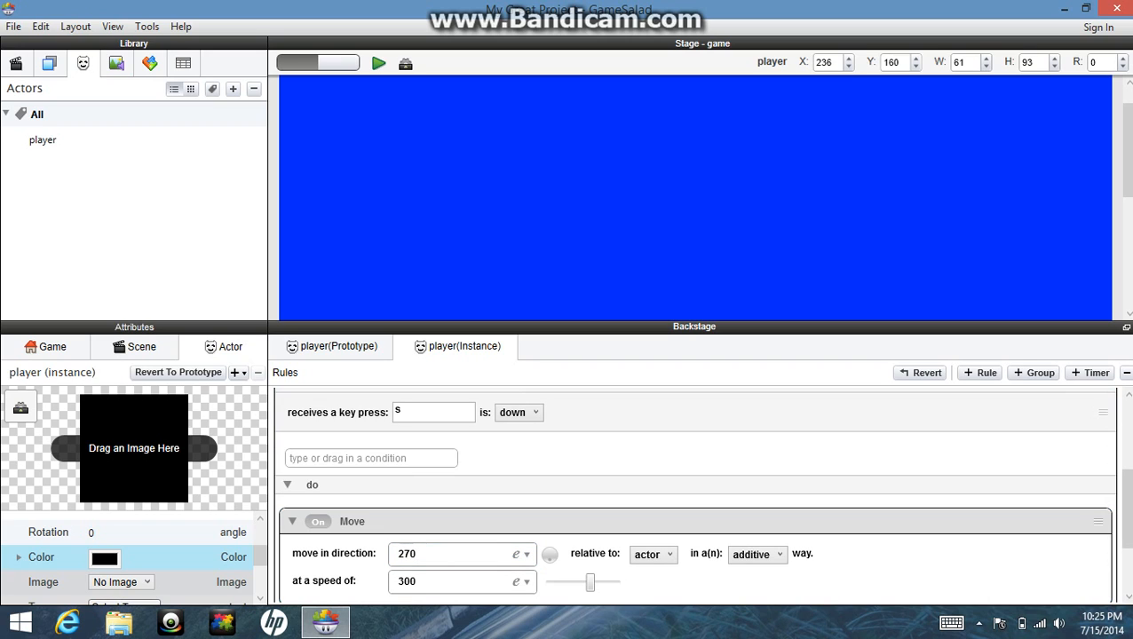
scroll(692, 489, "up", 3)
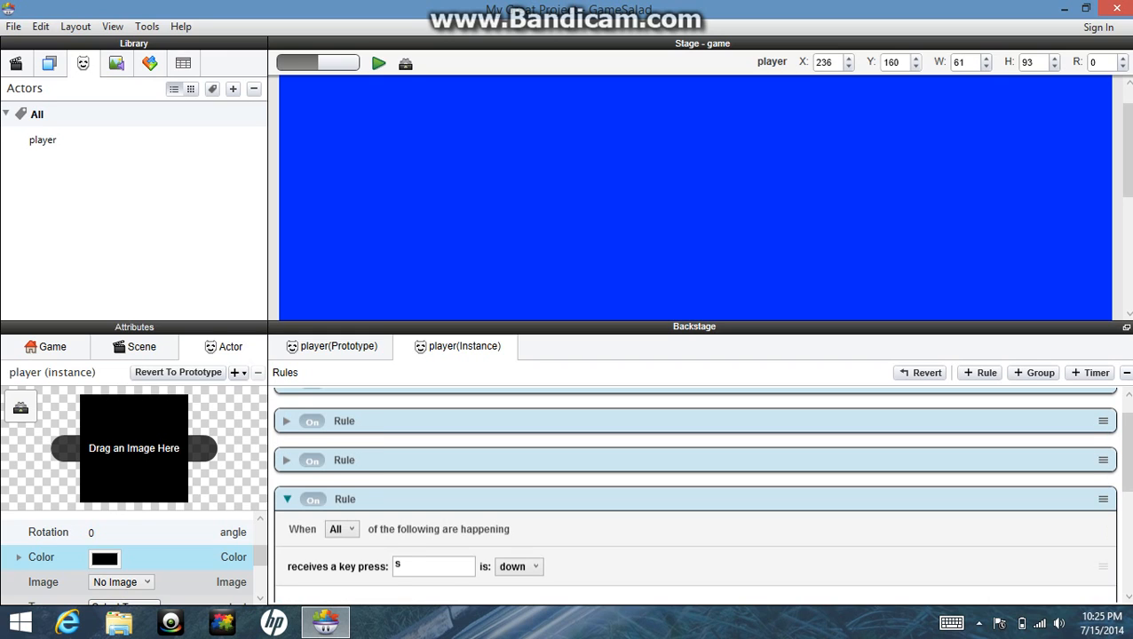
left_click(287, 499)
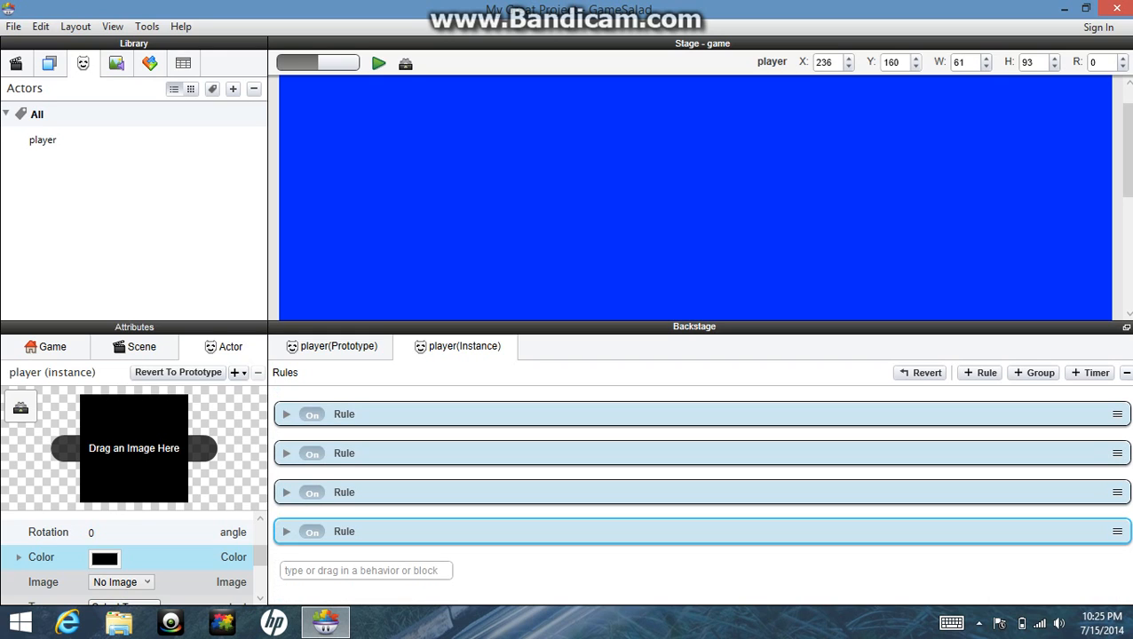
- Add a Control Camera behavior below the four rules of the player instance
left_click(366, 571)
type("c")
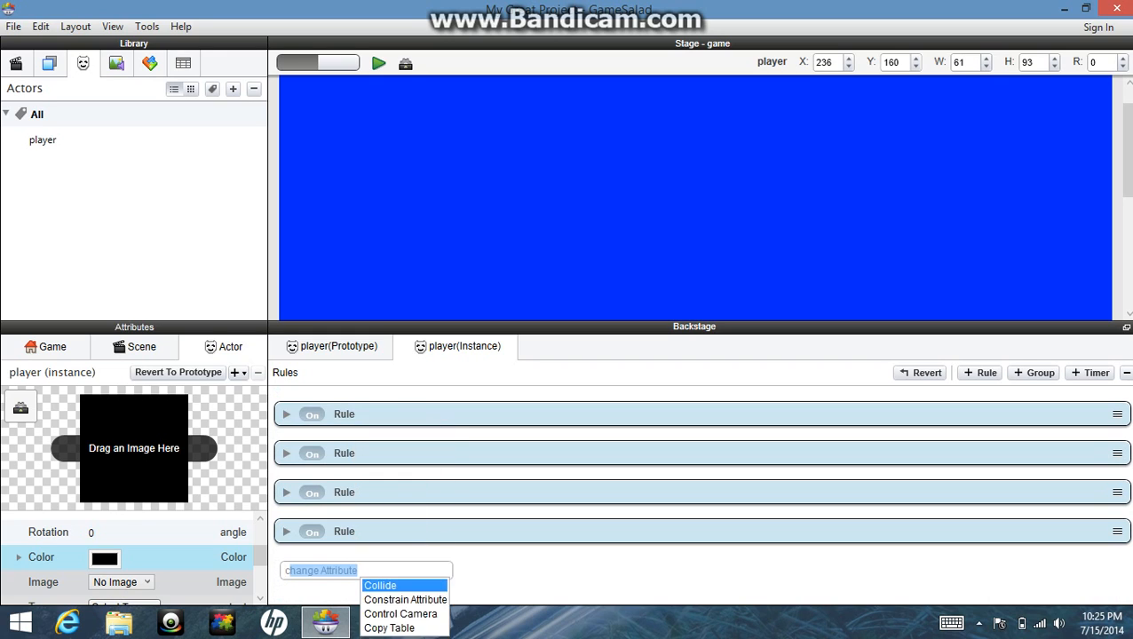
type("on")
left_click(400, 601)
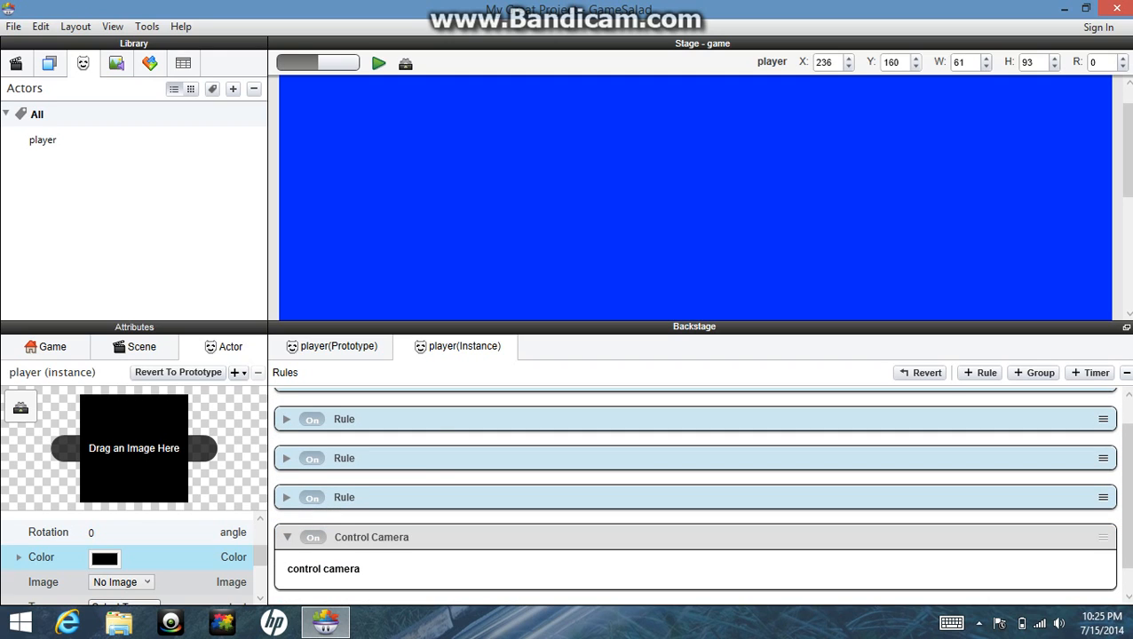
- Set the Bounciness of the player instance to 0 in its Physics attributes
left_click(695, 198)
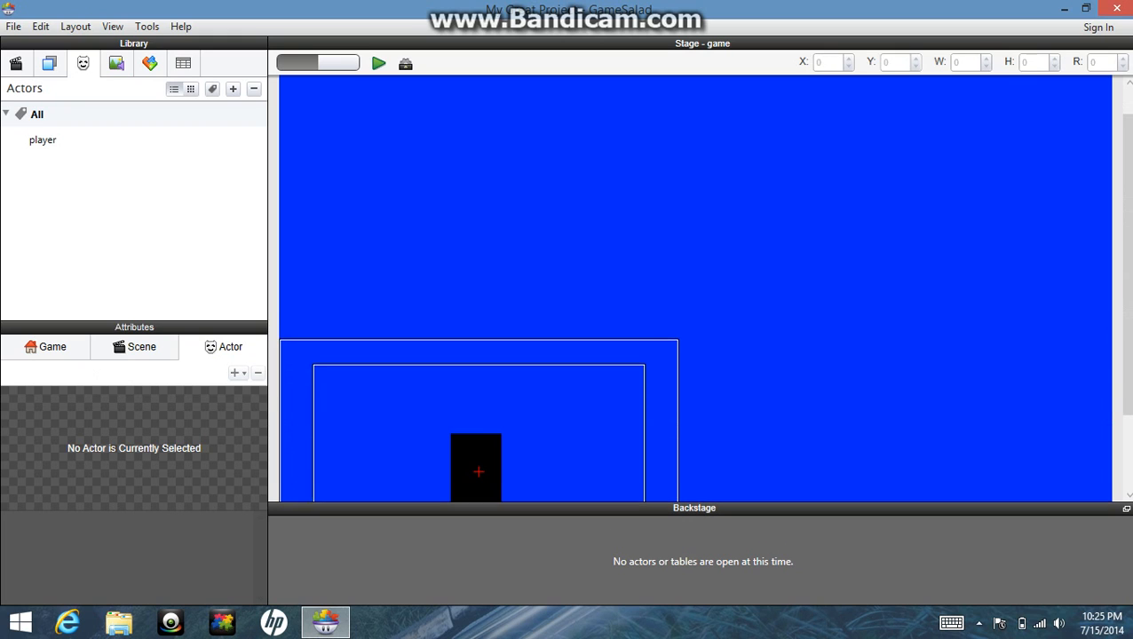
left_click(479, 472)
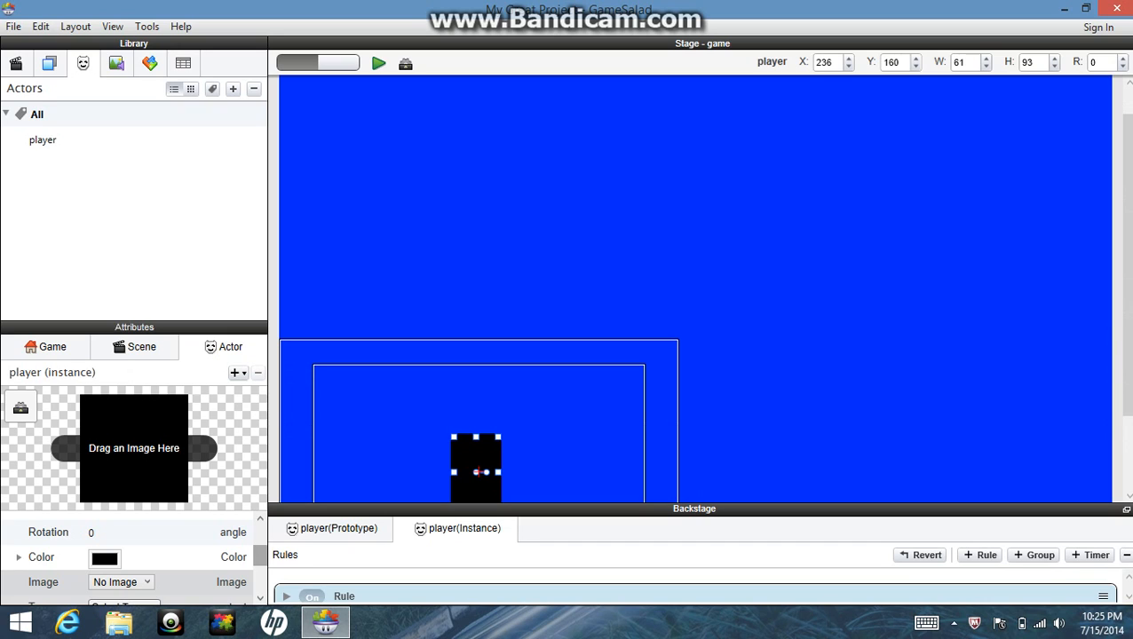
scroll(260, 555, "down", 2)
scroll(133, 555, "down", 1)
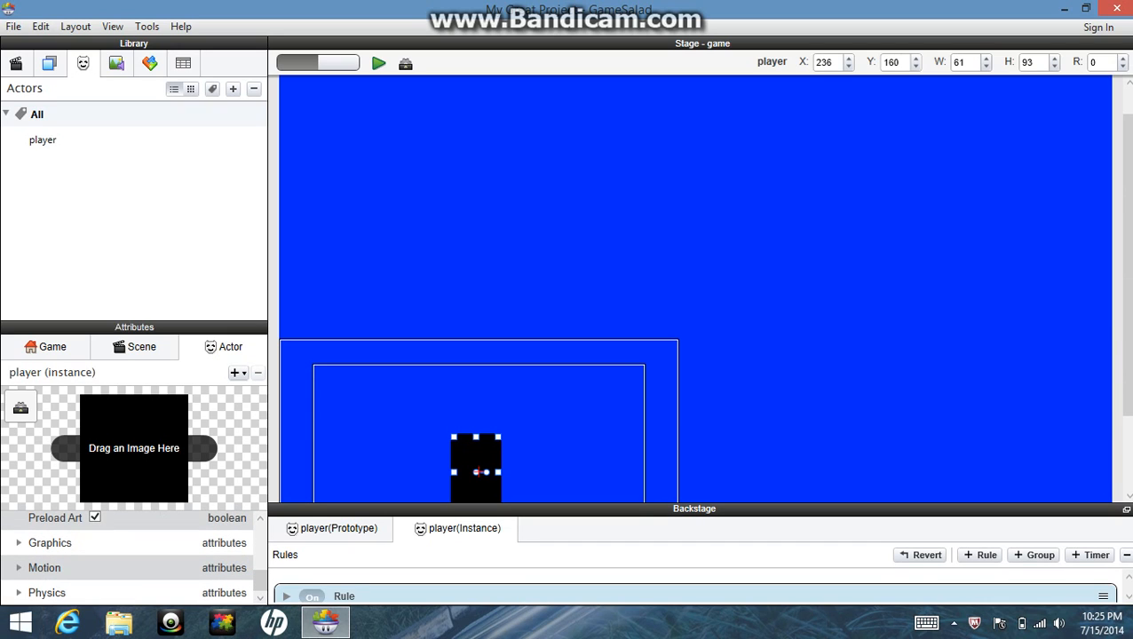
left_click(19, 593)
scroll(133, 555, "down", 4)
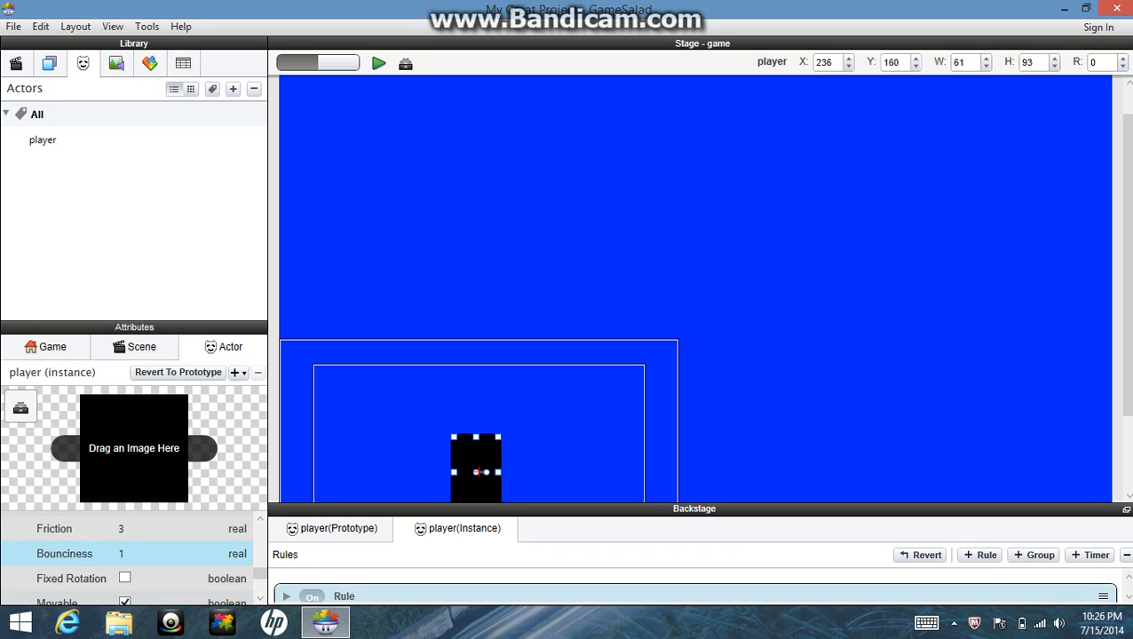
left_click(122, 555)
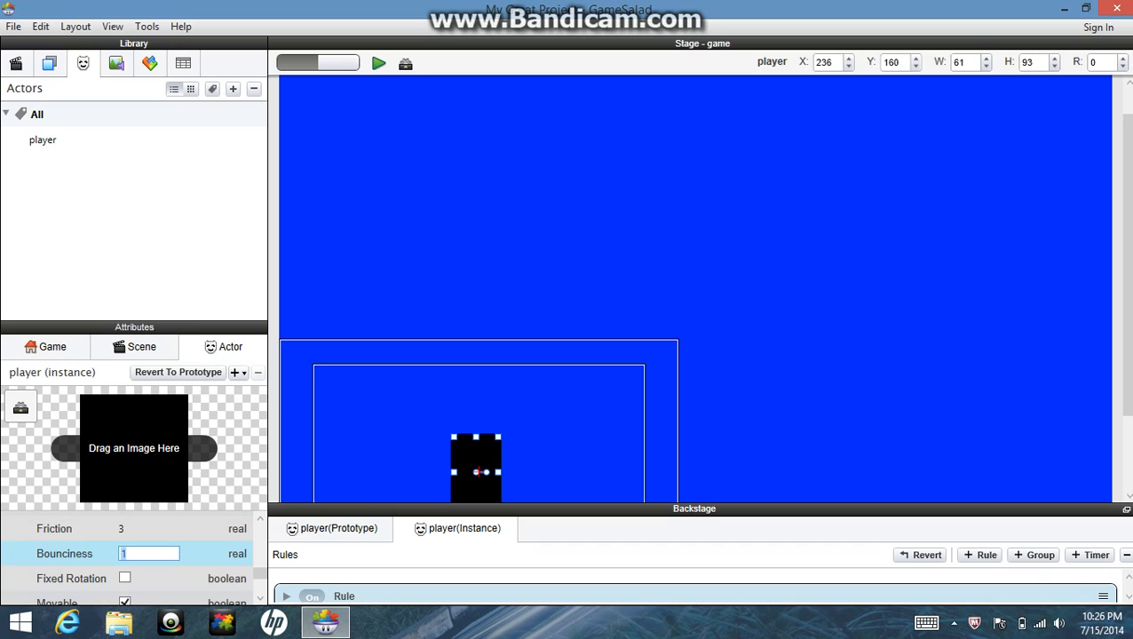
type("90")
key("BackSpace")
key("BackSpace")
type("0")
key("Return")
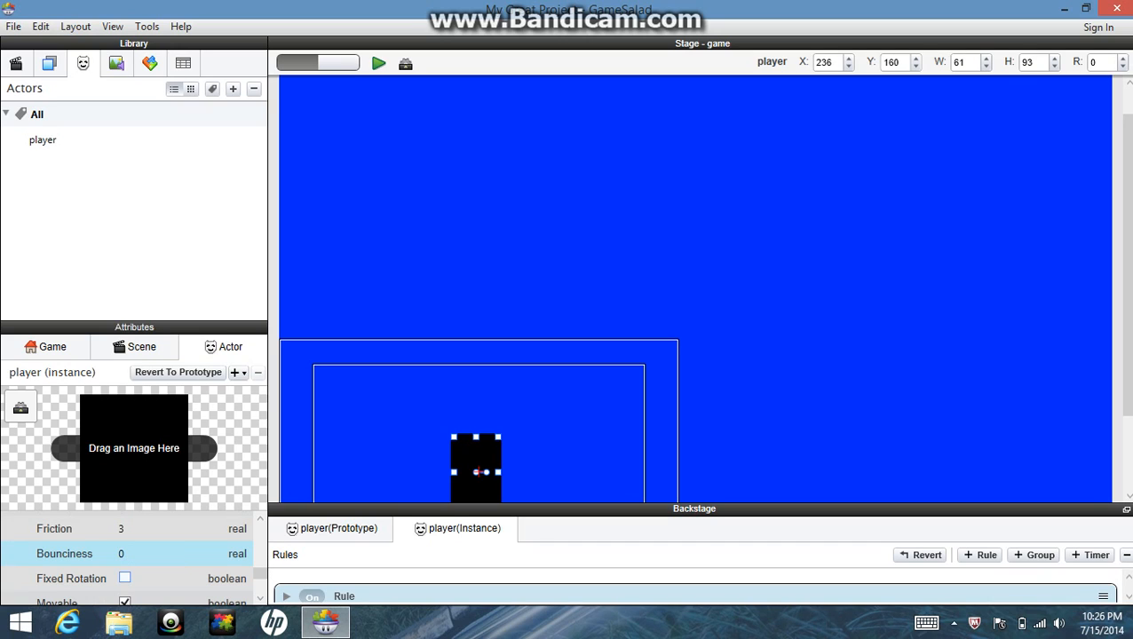
- Turn on Fixed Rotation for the player instance and deselect the player
left_click(126, 578)
left_click(125, 578)
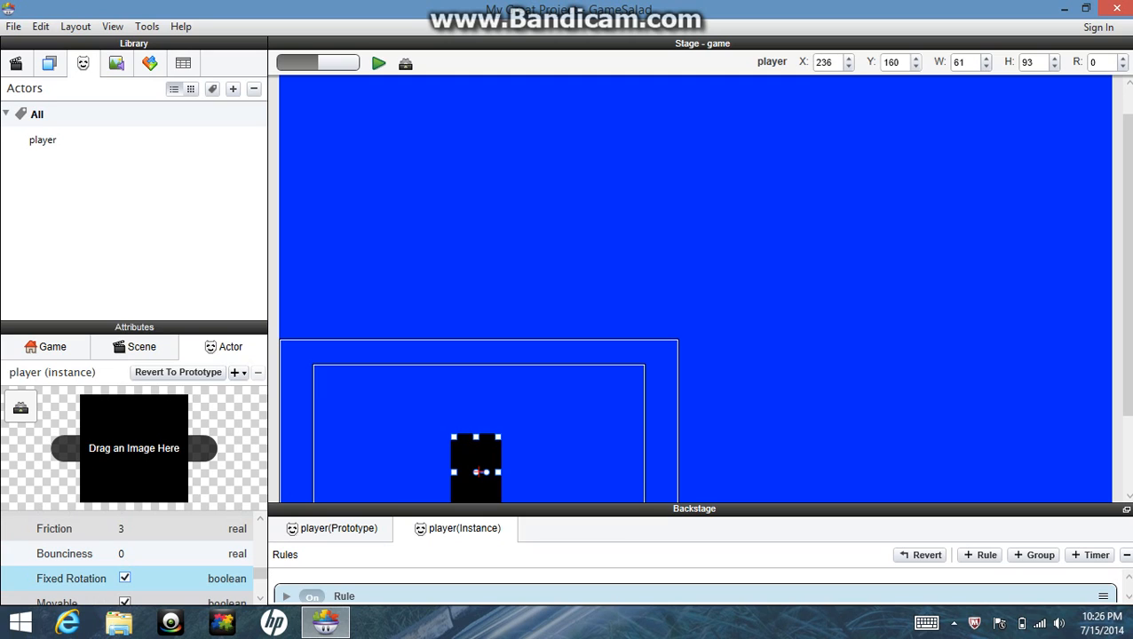
left_click(569, 267)
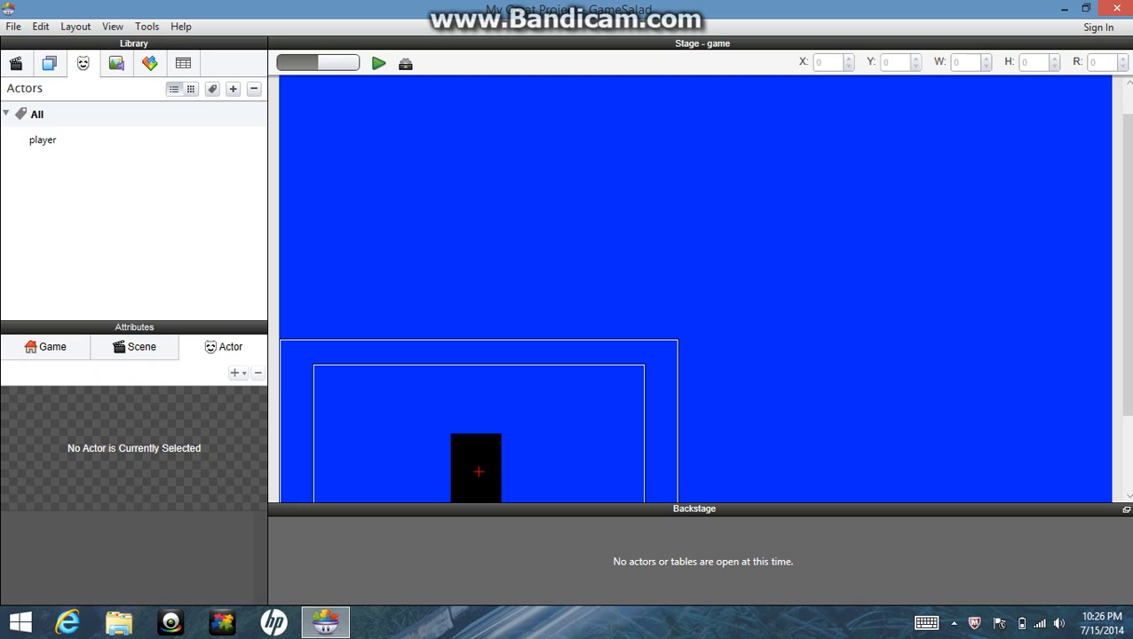
- Narrow and shorten the camera's tracking area so that it closely surrounds the player
left_click_drag(694, 508, 694, 596)
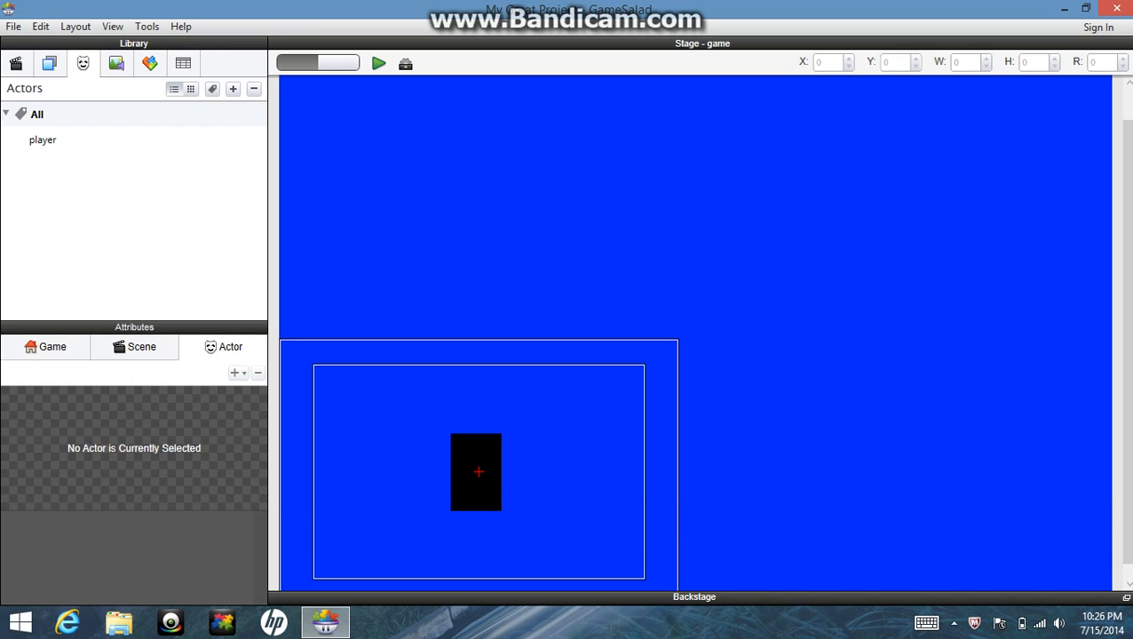
left_click(338, 62)
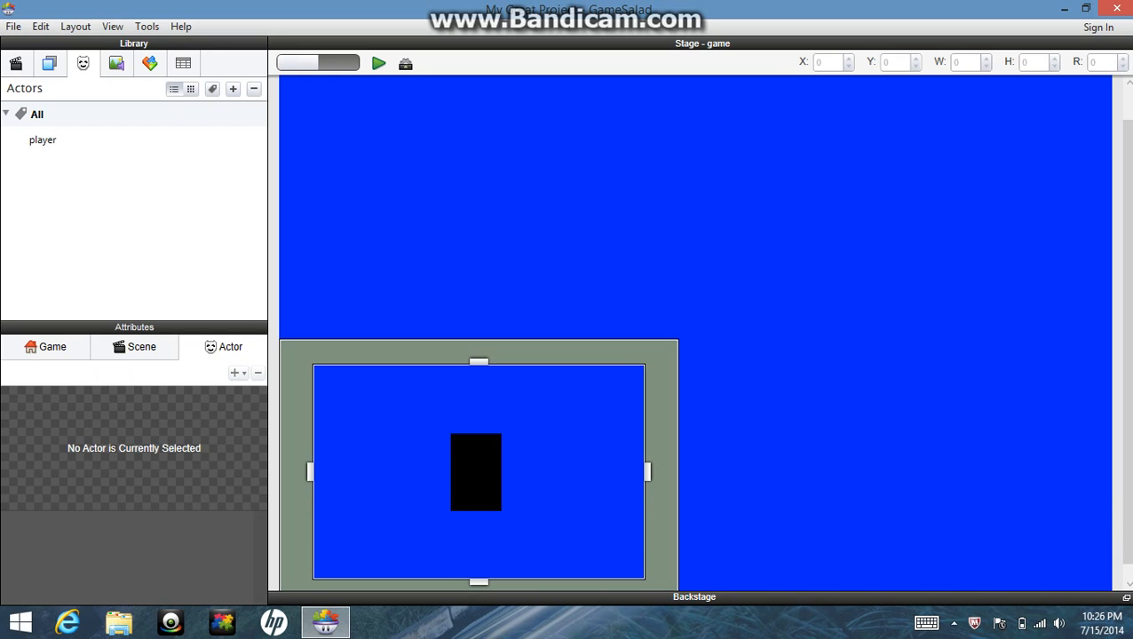
left_click_drag(647, 472, 553, 472)
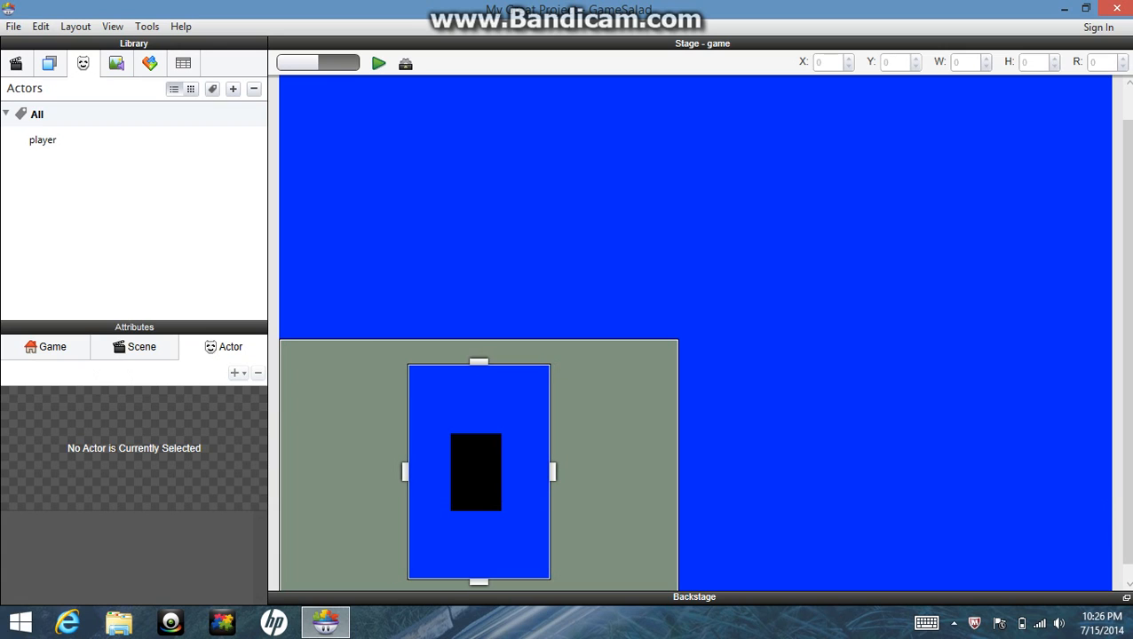
left_click_drag(479, 361, 479, 394)
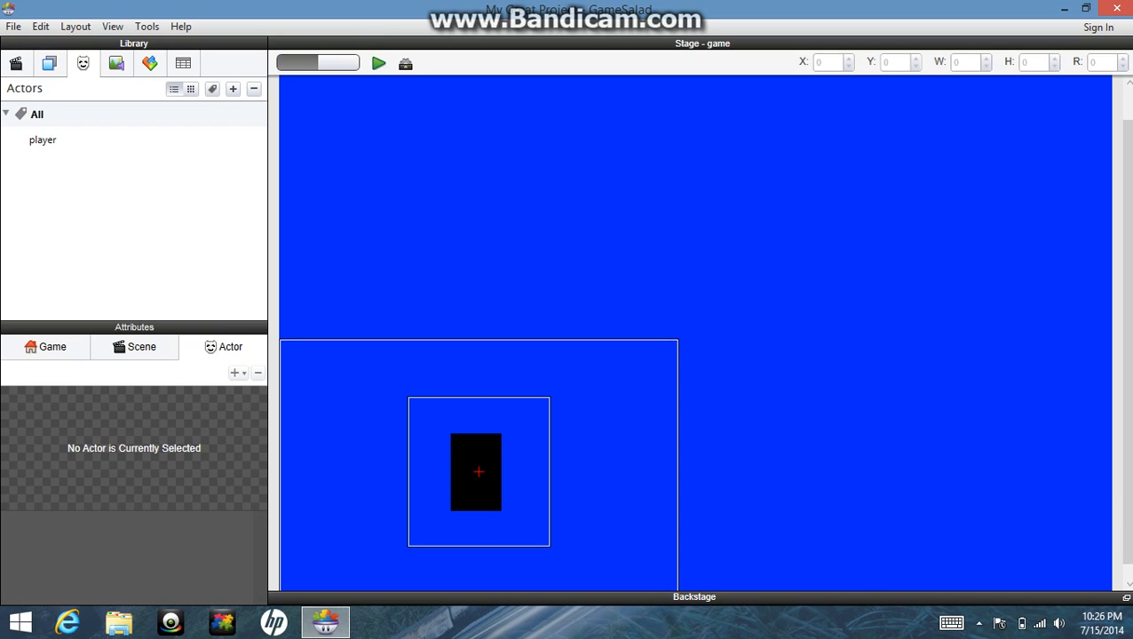
- Remove the Control Camera behavior from the player instance's rules
left_click(478, 472)
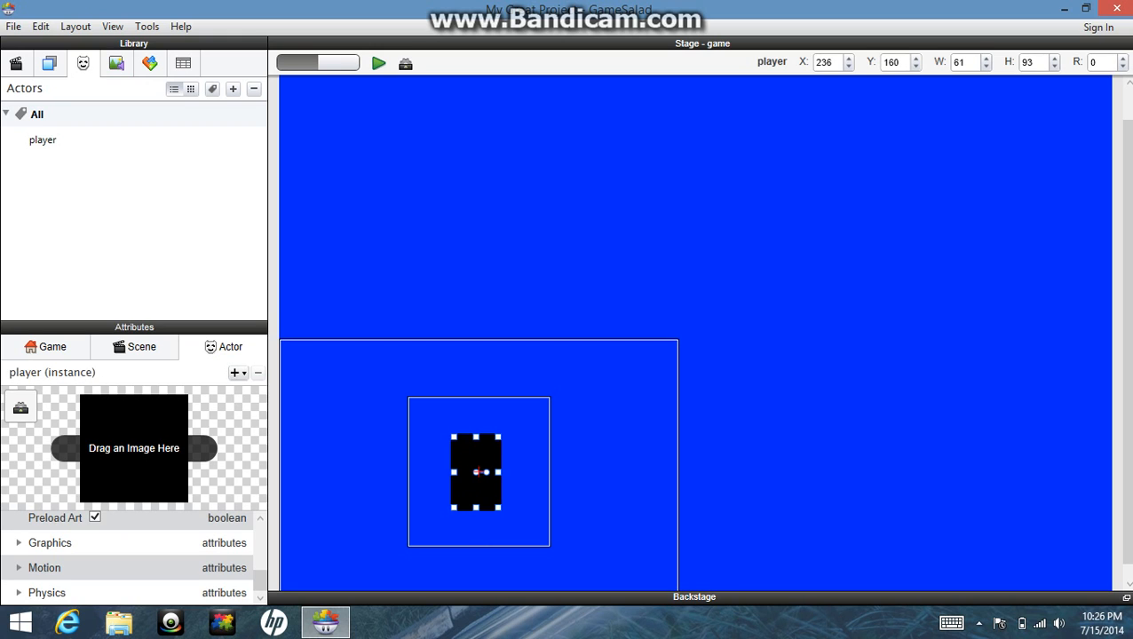
double_click(477, 472)
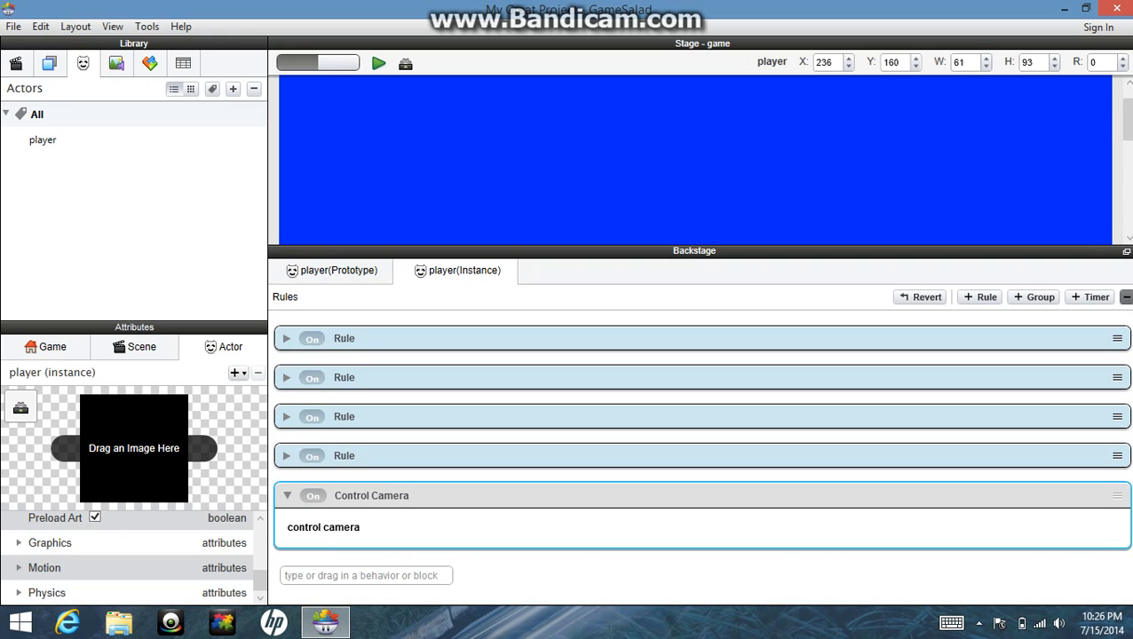
key("Delete")
- Preview the game without camera control, move the player sideways and repeatedly up and down, and return to the editor
left_click(379, 63)
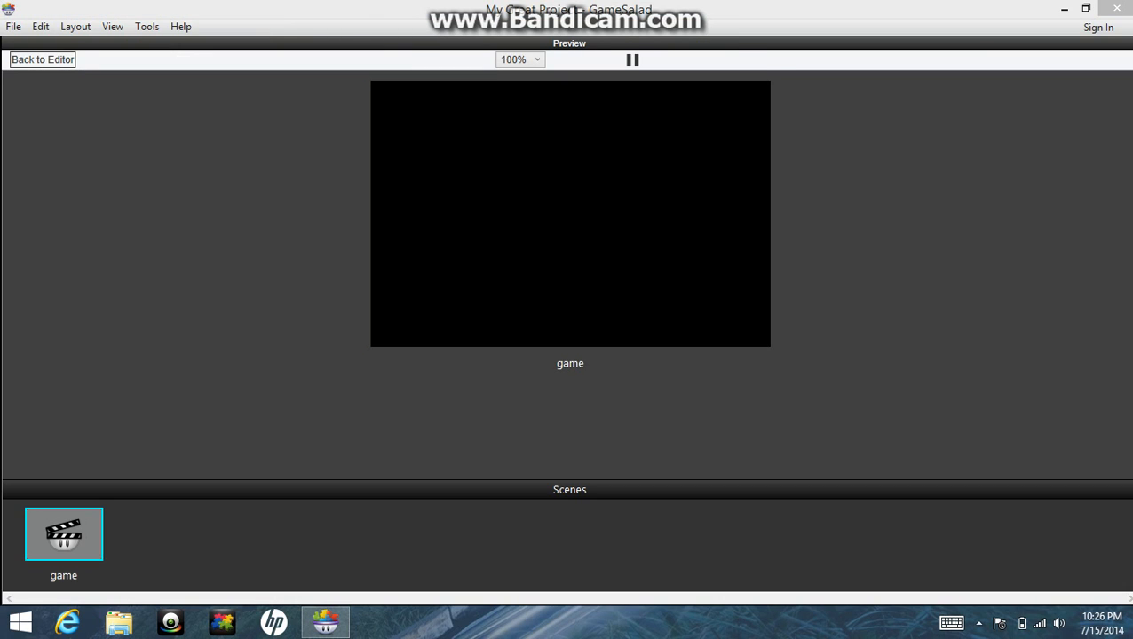
key("Right")
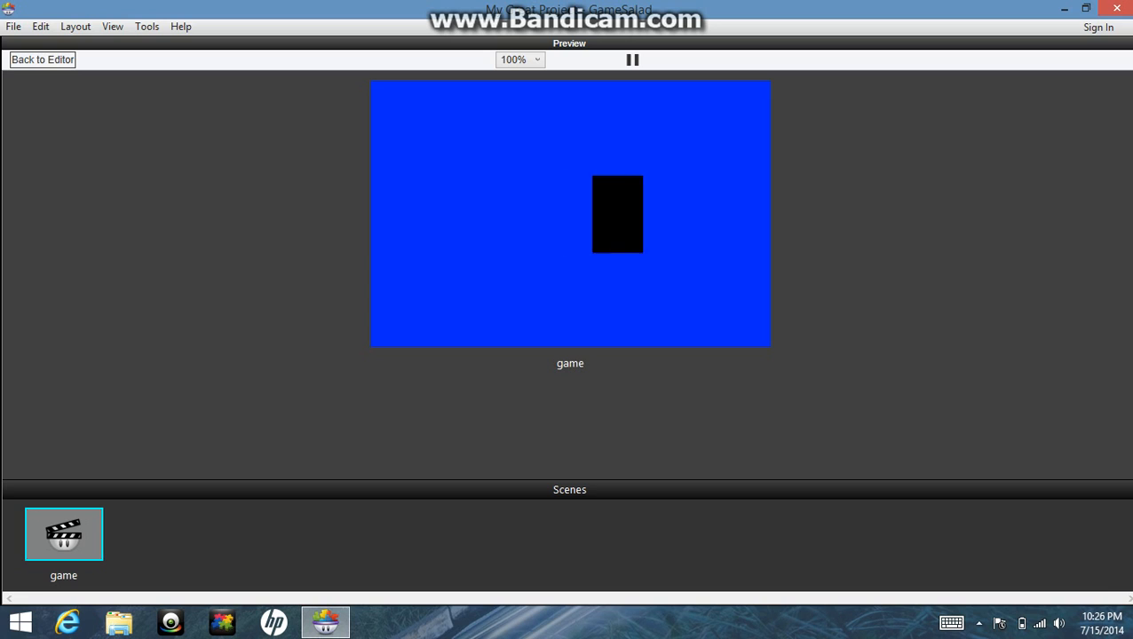
key("Left")
key("Up")
key("Up")
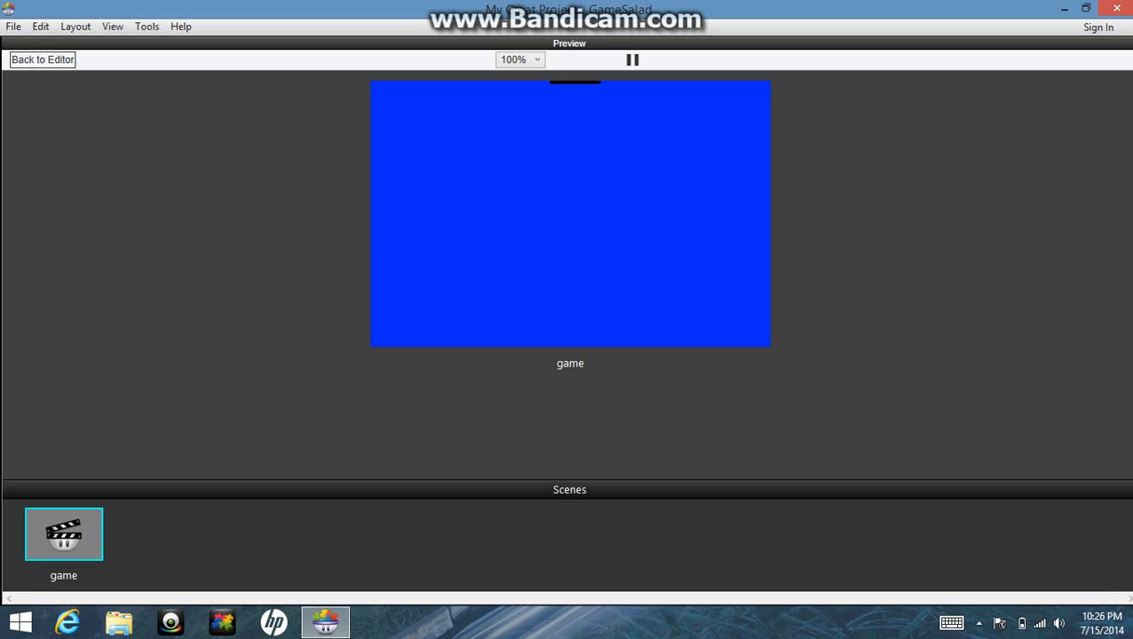
key("Down")
key("Up")
key("Down")
key("Up")
key("Down")
key("Up")
key("Down")
key("Up")
key("Down")
key("Up")
key("Down")
left_click(43, 59)
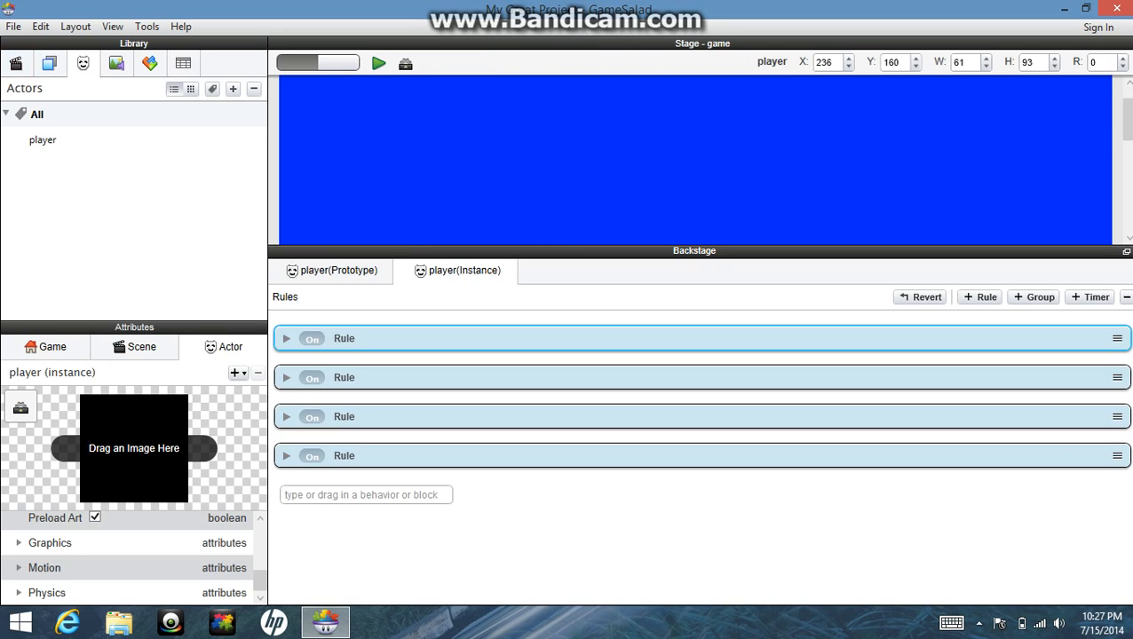
- Add the Control Camera behavior back below the four rules of the player instance
left_click(366, 496)
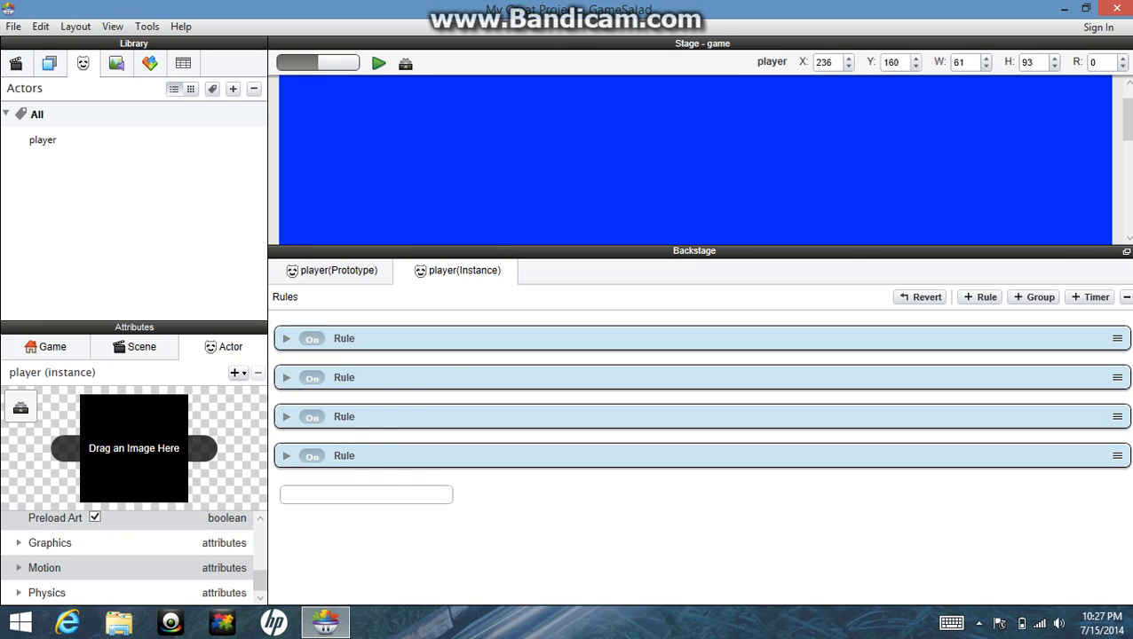
type("constrain Attribute")
key("Down")
key("Return")
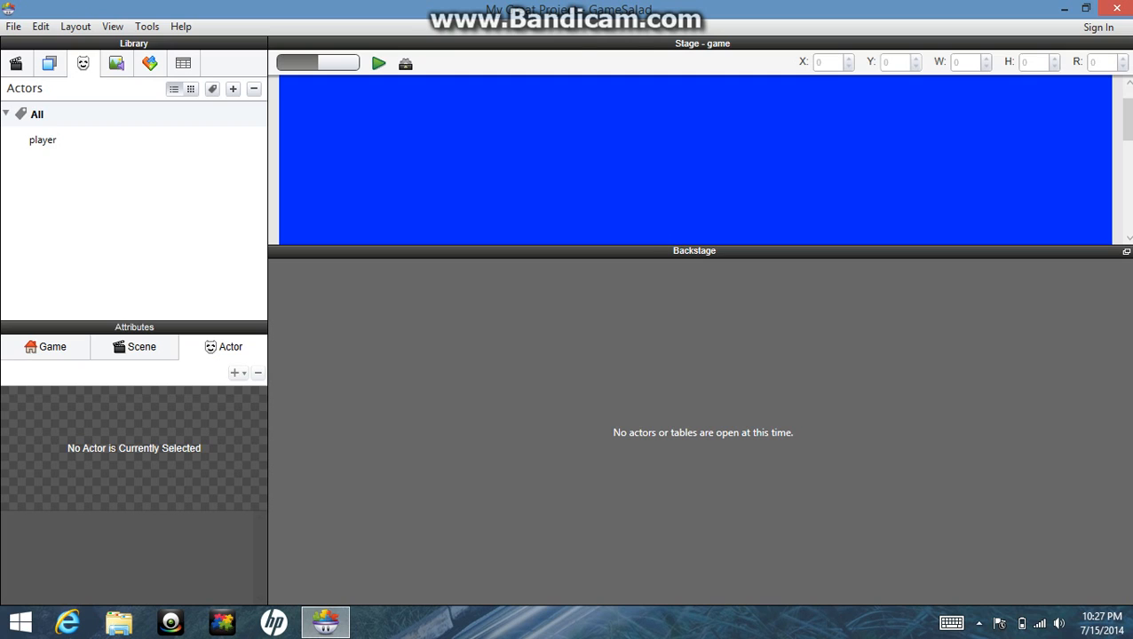
- Preview the game with camera control, move the player in all four directions, and return to the editor
left_click(378, 63)
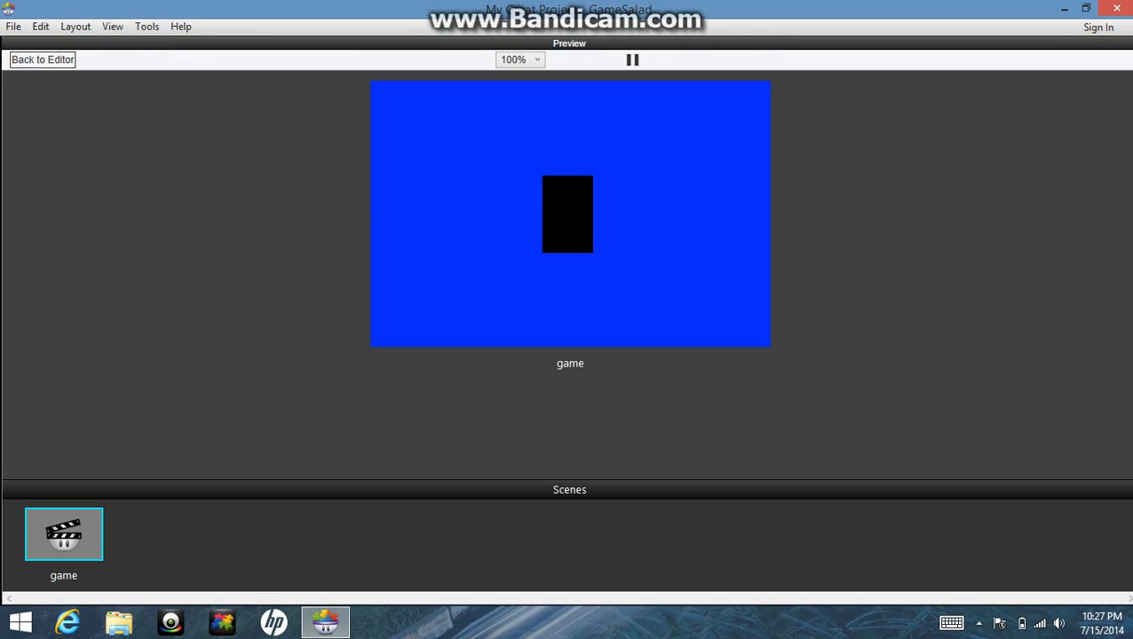
key("Right")
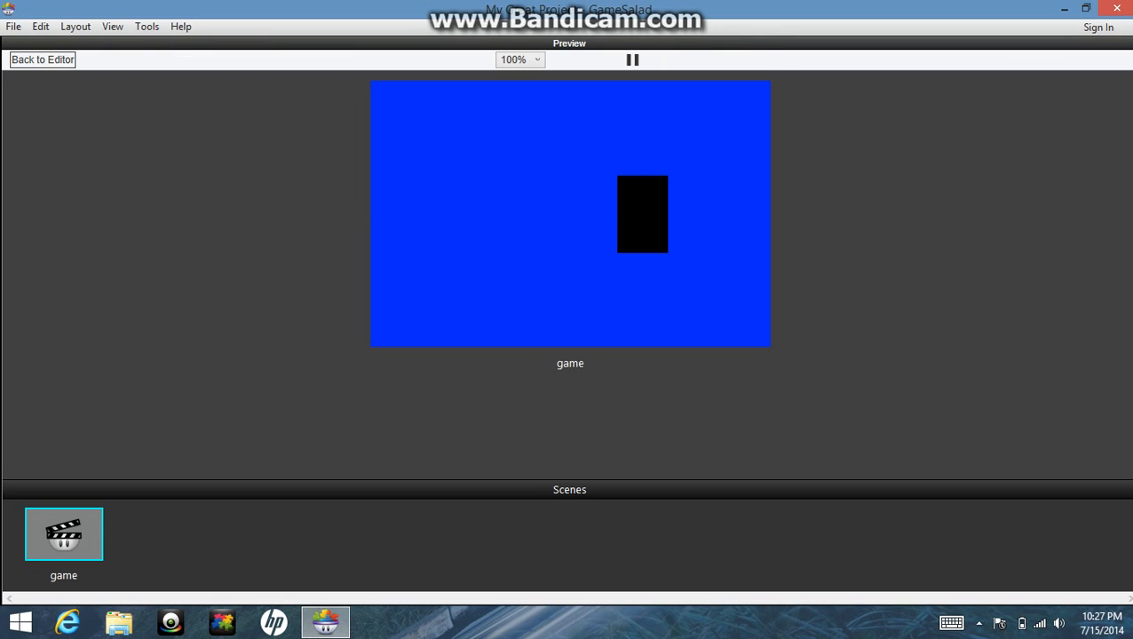
key("Up")
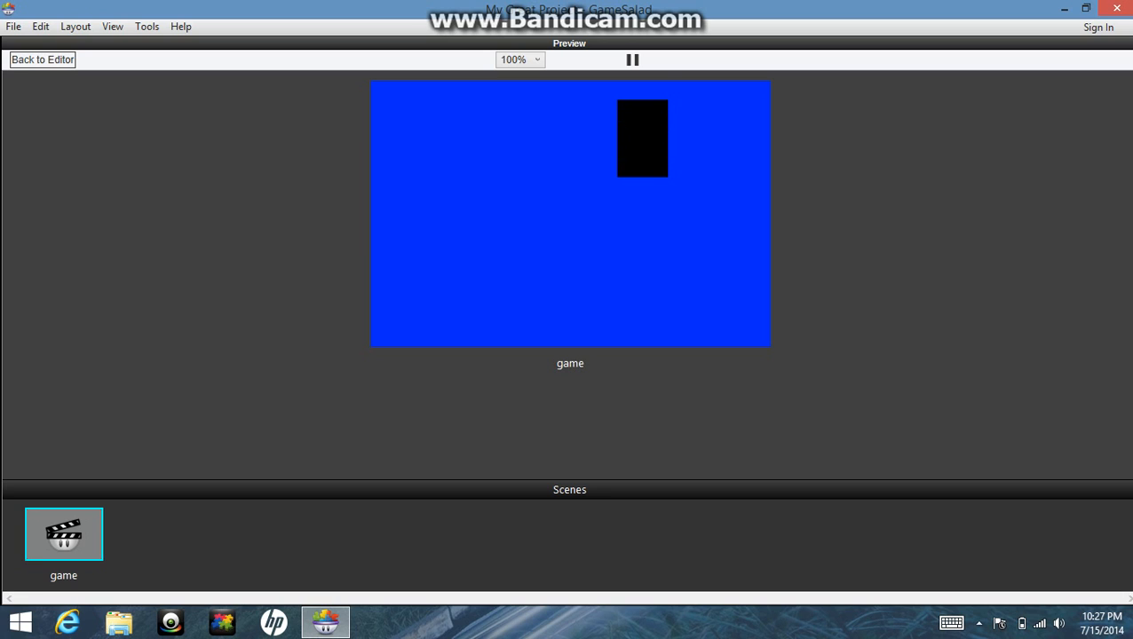
key("Down")
key("Up")
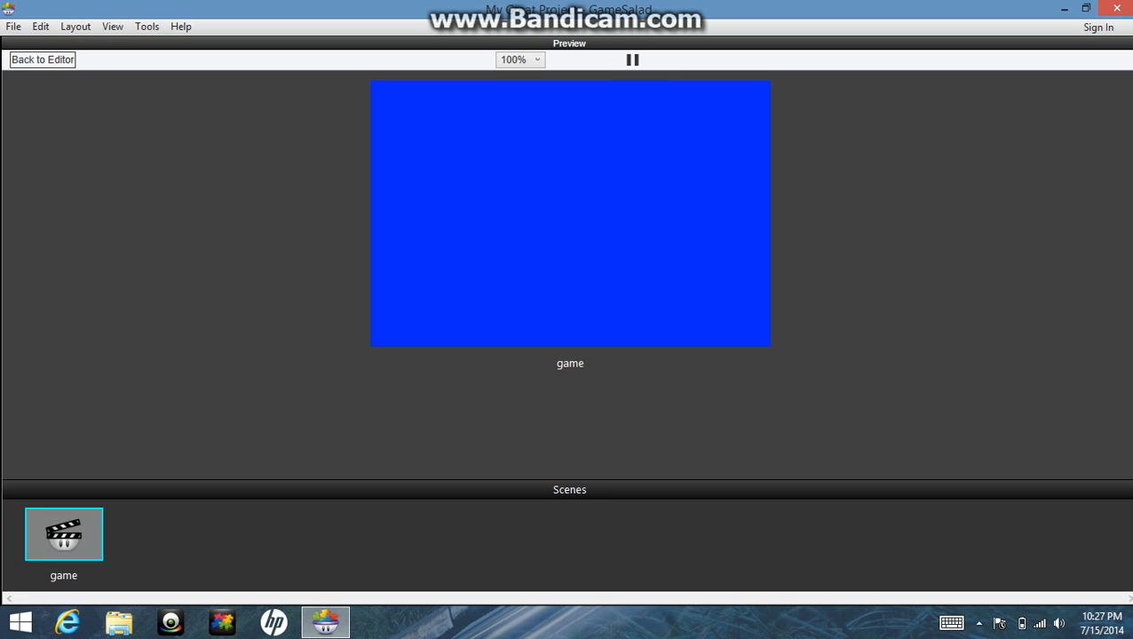
key("Down")
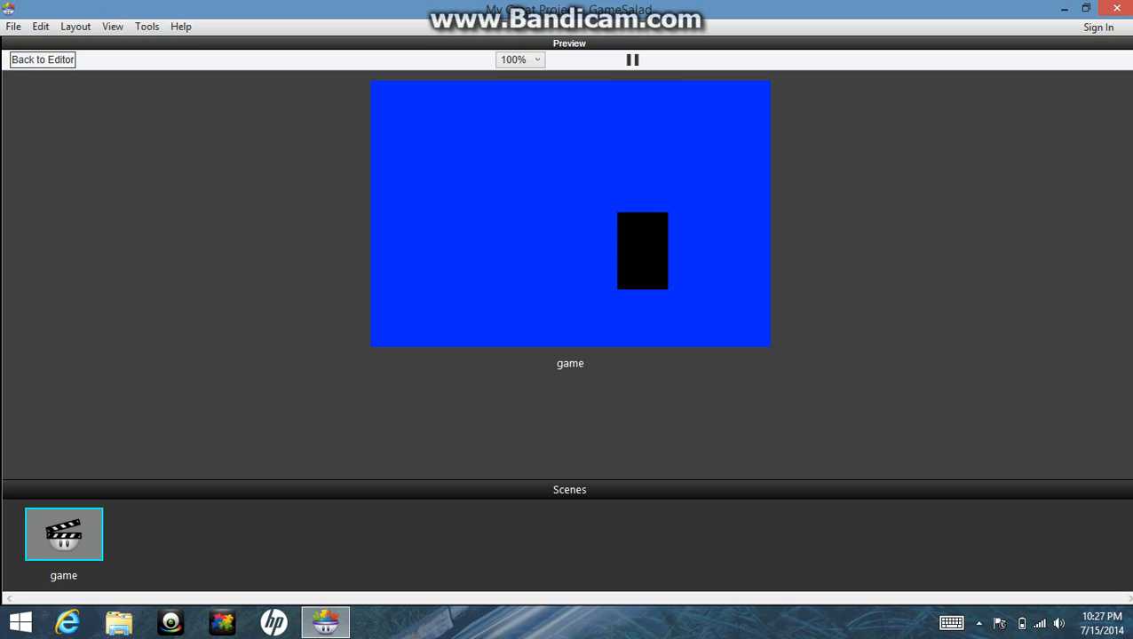
key("Left")
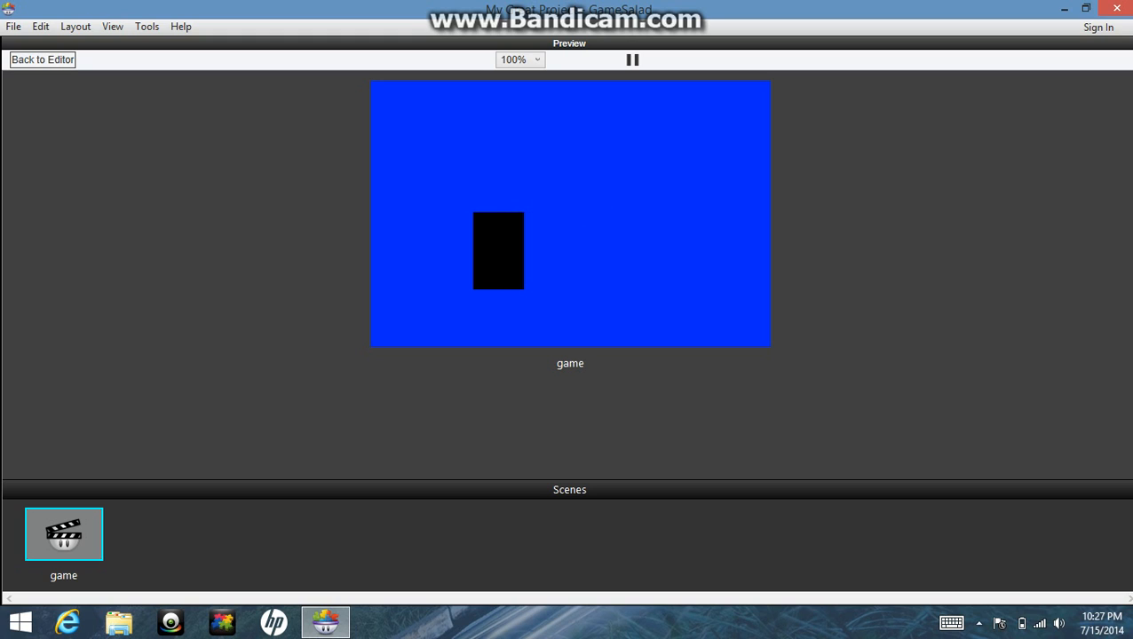
key("Right")
key("Left")
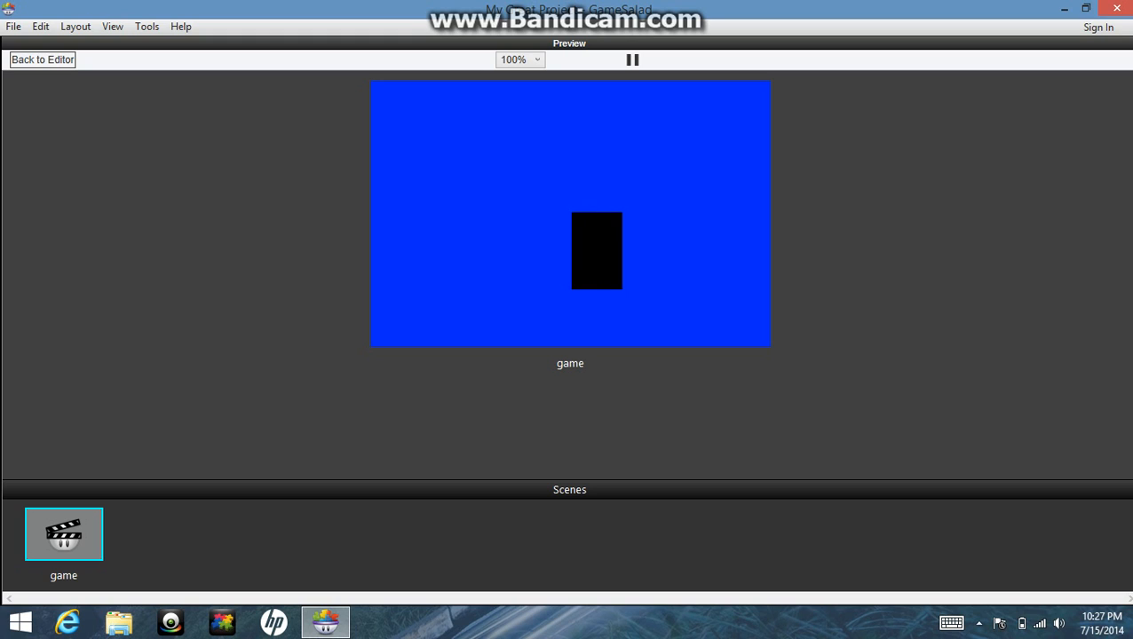
key("Right")
key("Left")
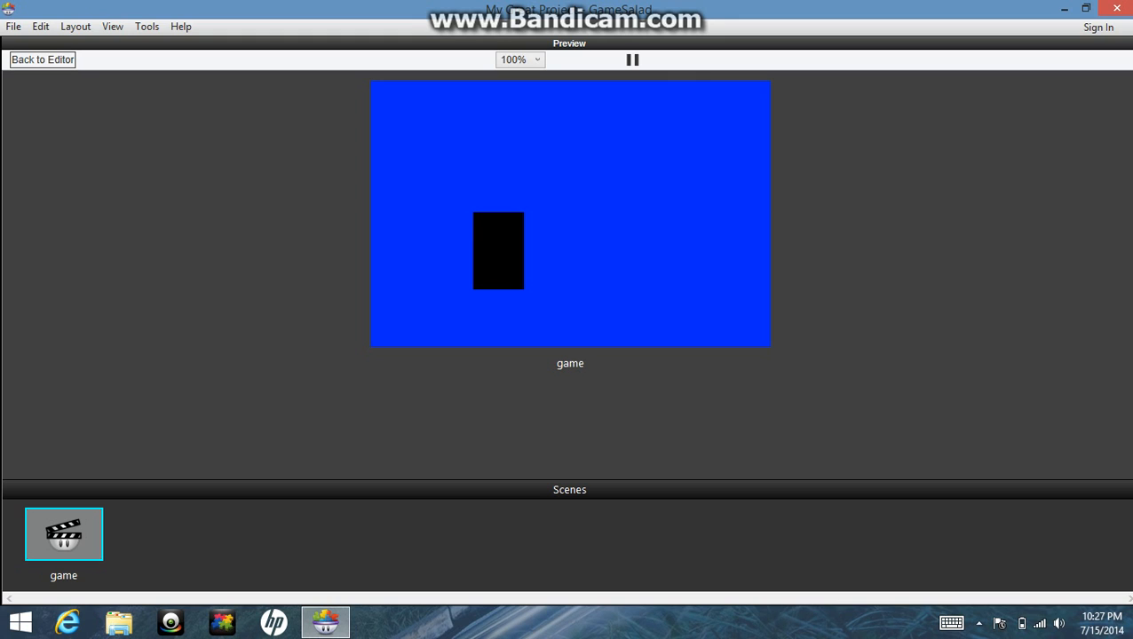
left_click(43, 60)
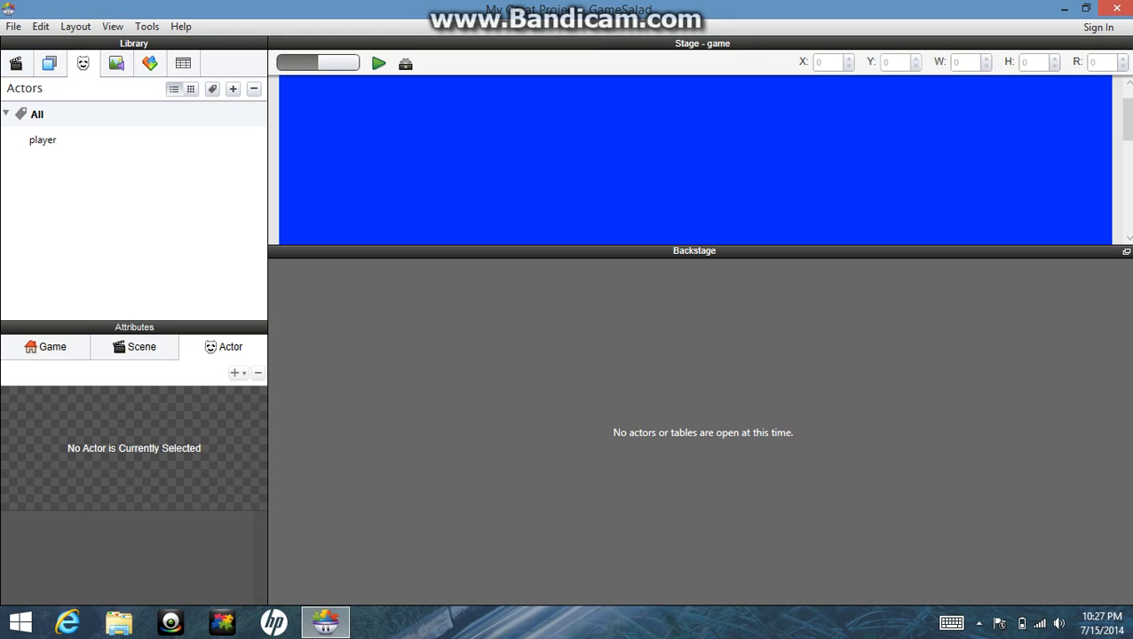
- Create a new actor in the library and name it "wall"
left_click(233, 89)
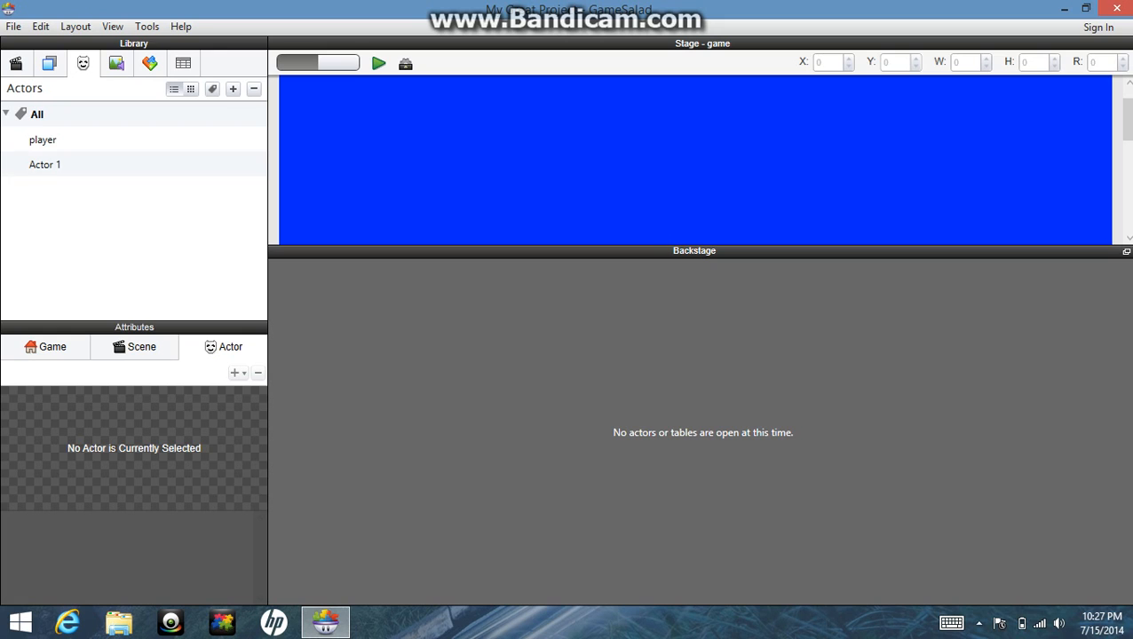
double_click(44, 164)
type("wall")
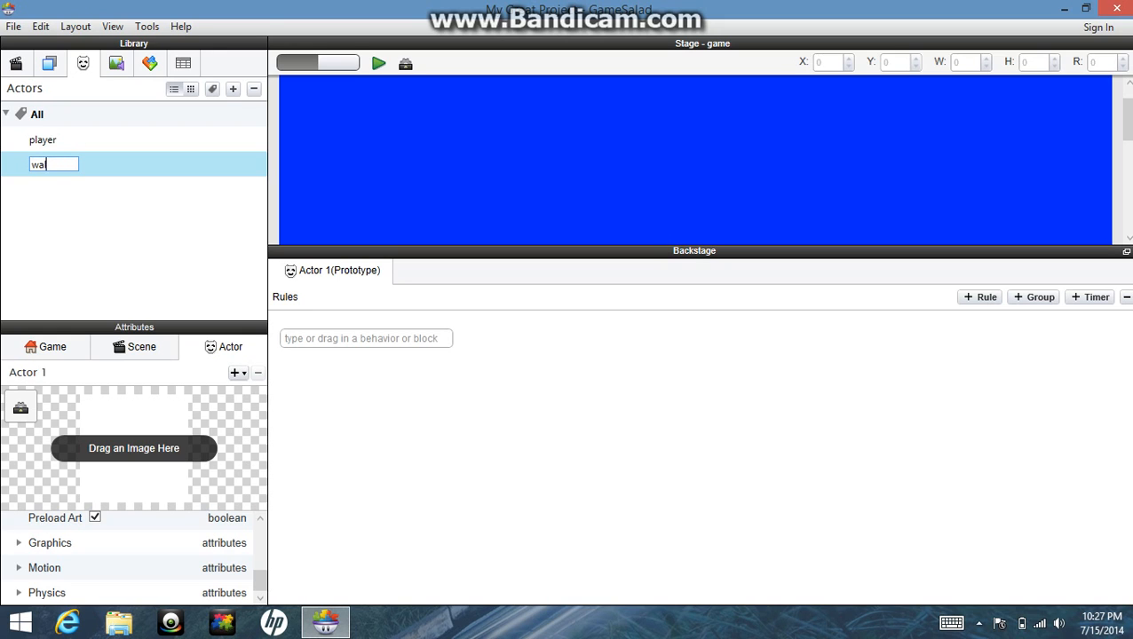
key("Return")
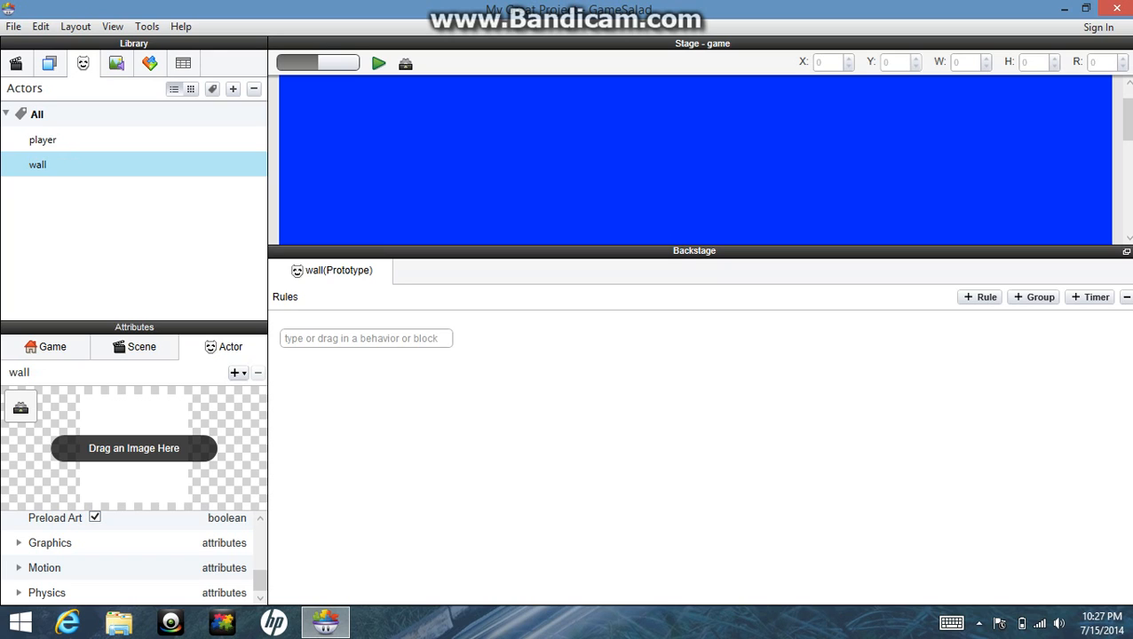
- Place two wall actors in the scene, one above the player and one at about X 841, Y 467
left_click_drag(694, 250, 695, 465)
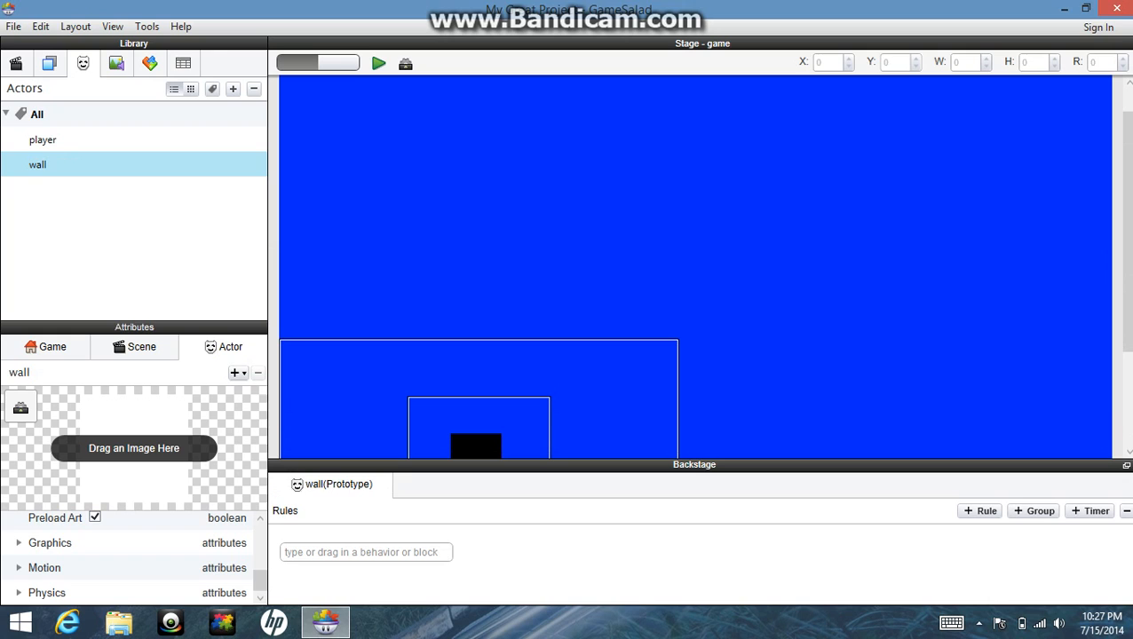
left_click_drag(37, 164, 483, 124)
left_click(986, 247)
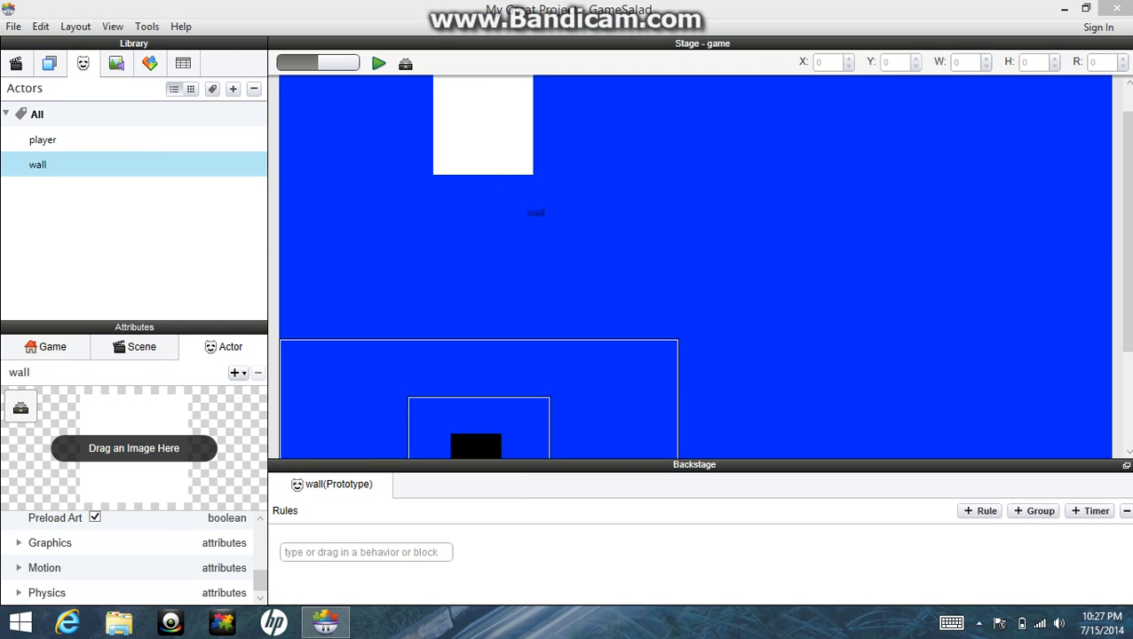
left_click_drag(536, 213, 980, 211)
scroll(981, 211, "down", 3)
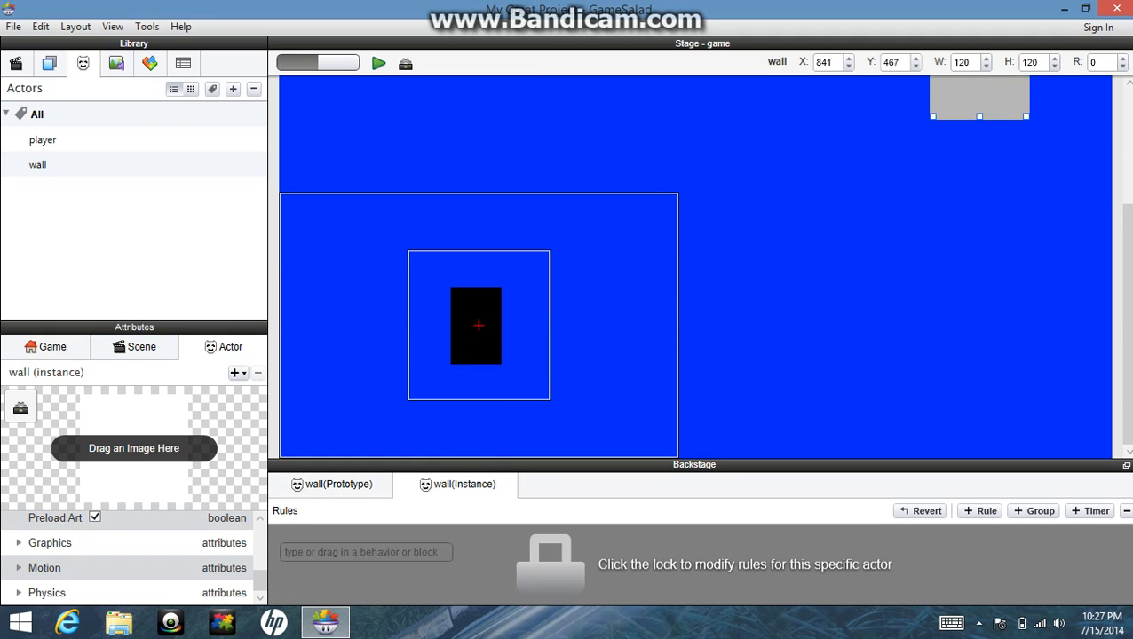
- Place two more wall actors in the scene, one at X 725, Y 66 and one just below the player at X 242, Y 52
left_click_drag(38, 165, 883, 403)
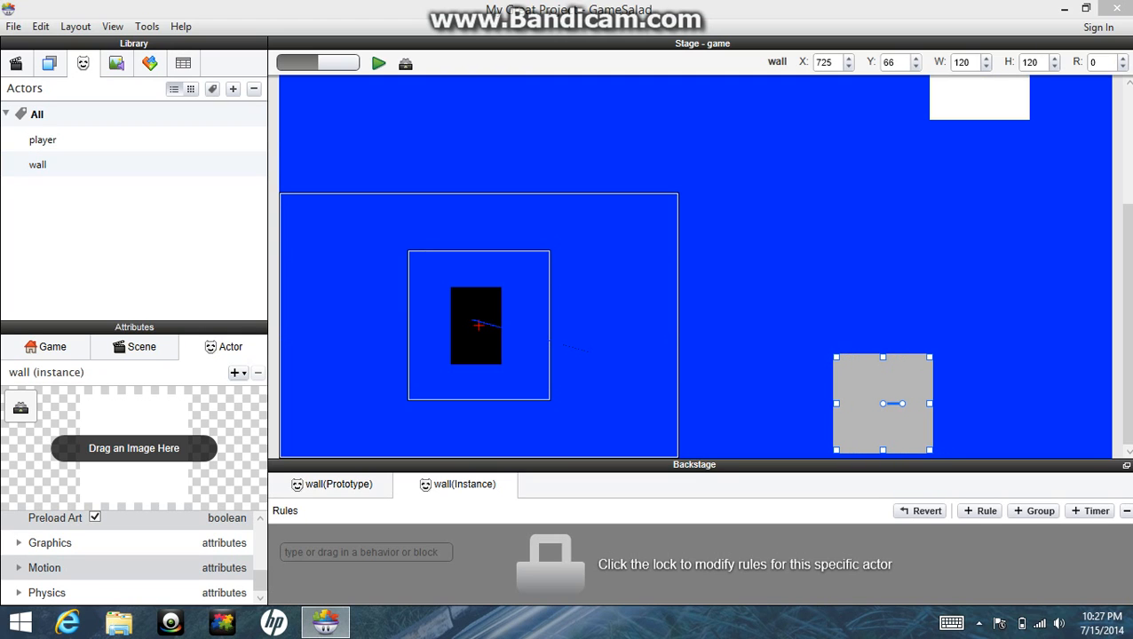
left_click_drag(37, 164, 521, 415)
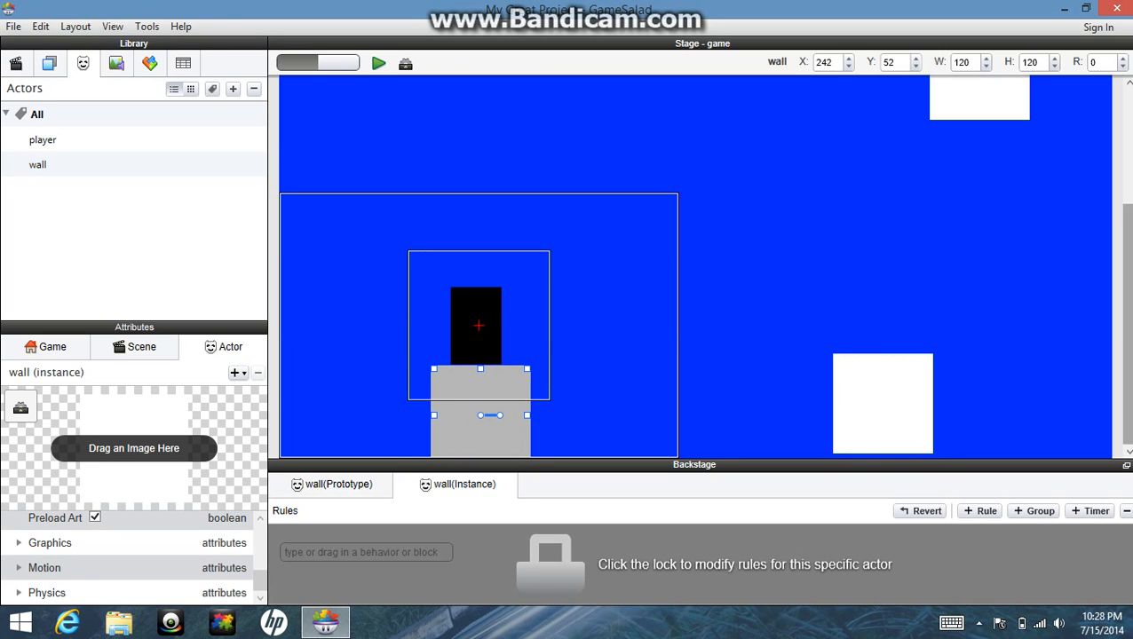
mouse_move(1126, 325)
left_mouse_down()
mouse_move(1127, 246)
mouse_move(1126, 325)
left_mouse_up()
left_click(755, 267)
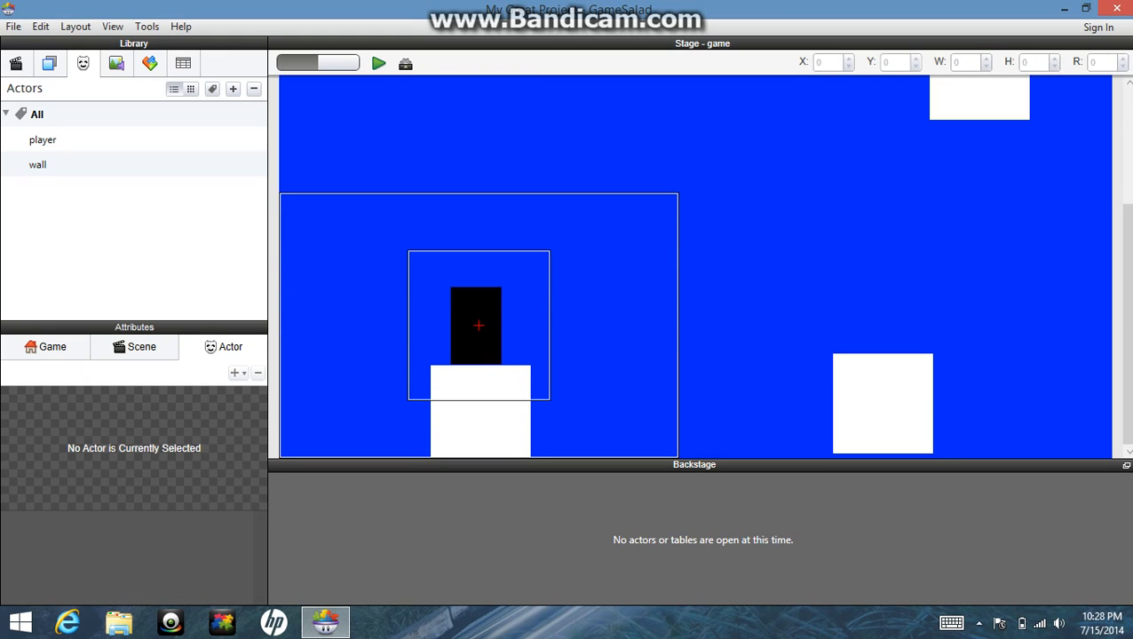
- Preview the game and move the player in all four directions around the scene past the wall actors
left_click(378, 63)
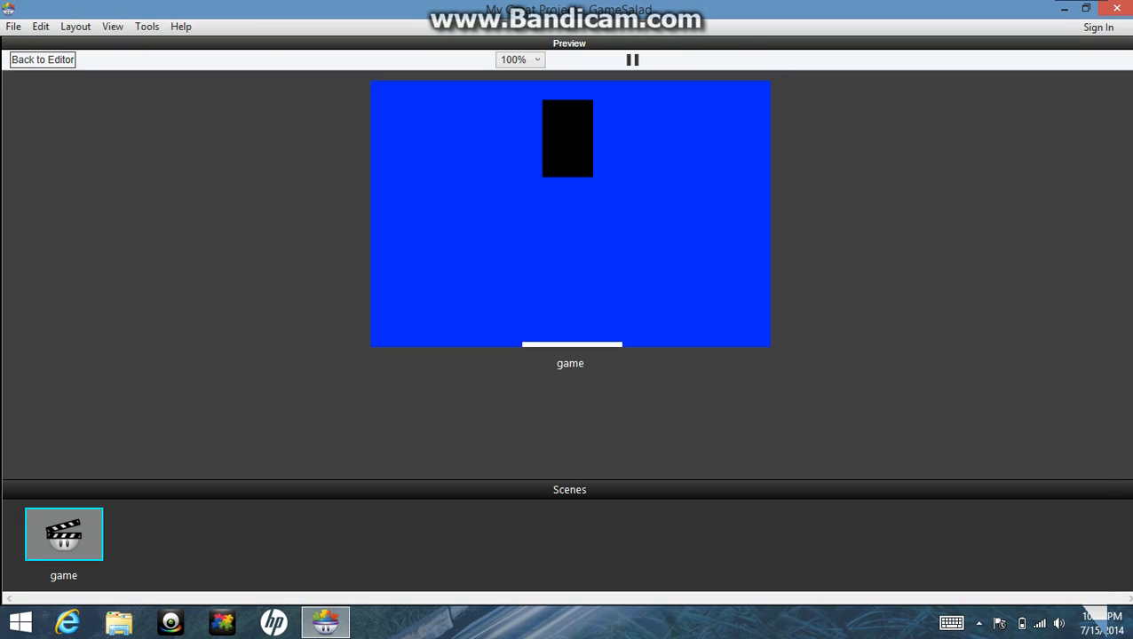
key("Down")
key("Up")
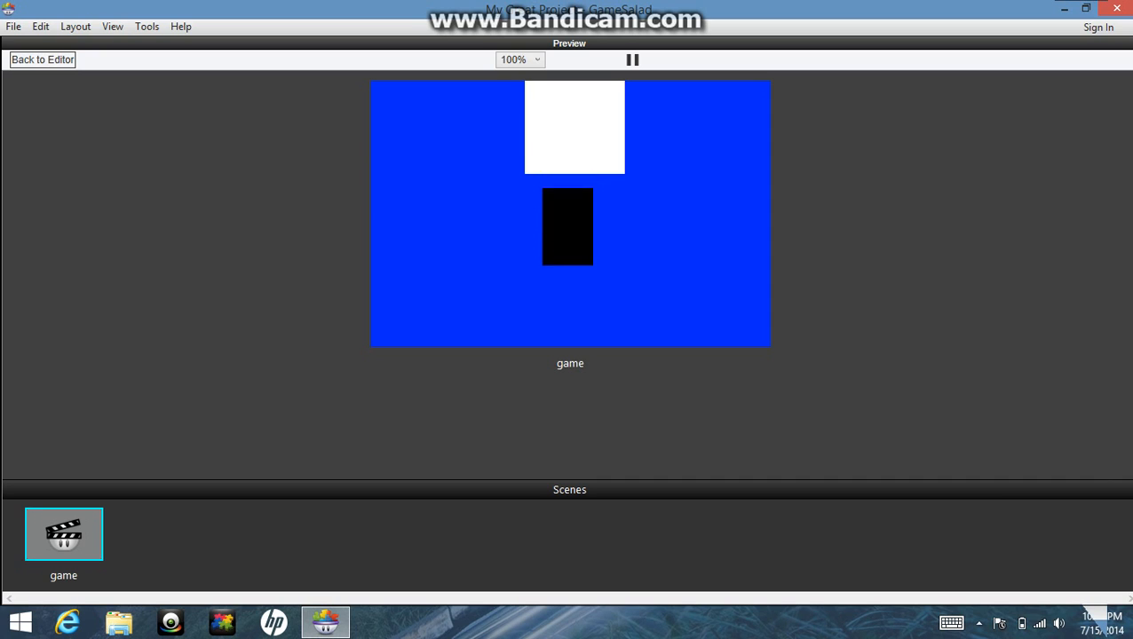
key("Right")
key("a")
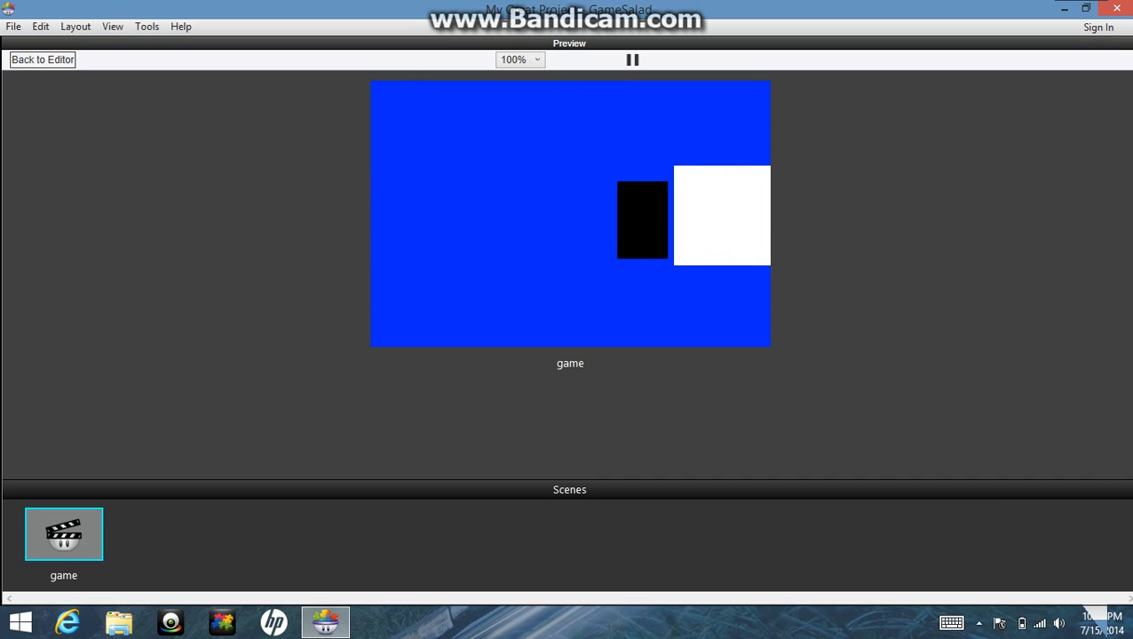
key("Down")
key("w")
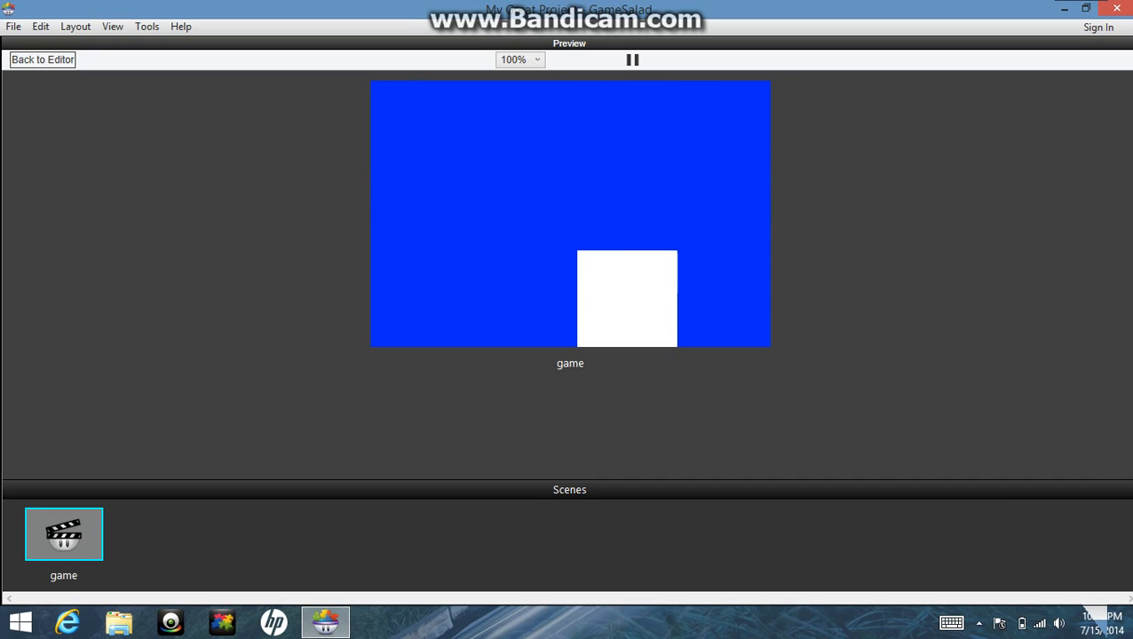
key("Left")
key("Right")
key("Left")
key("d")
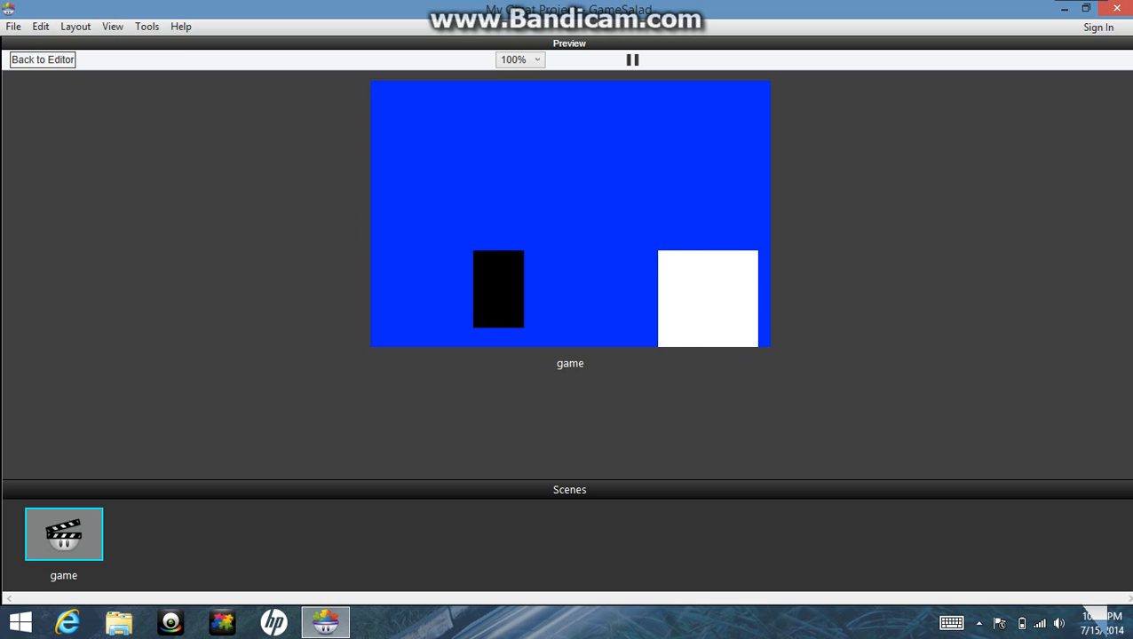
key("Up")
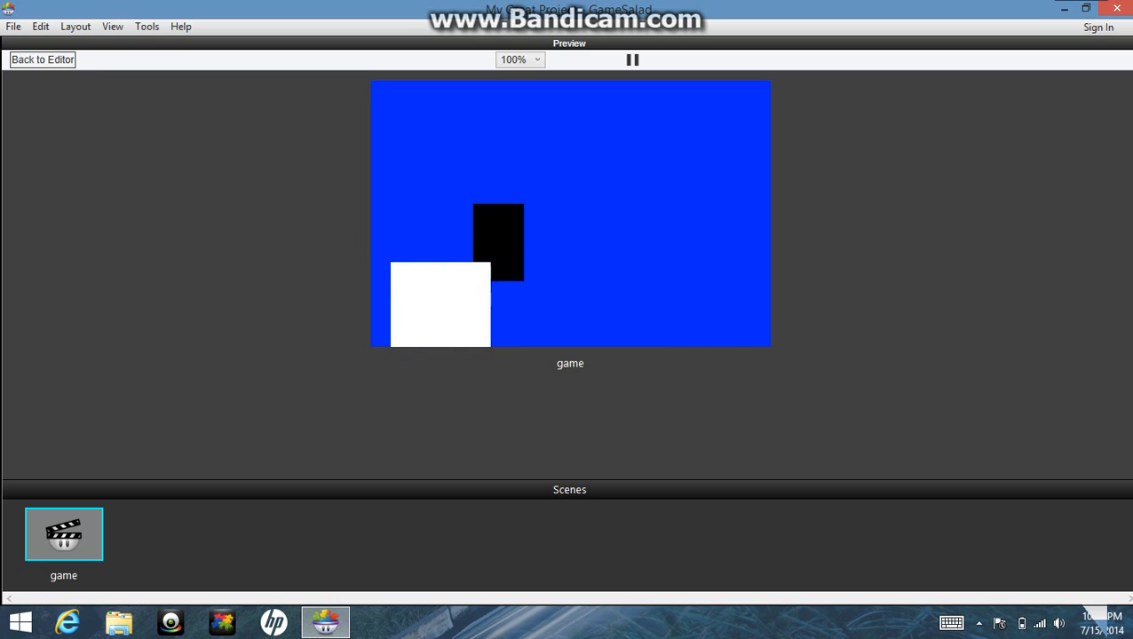
key("Left")
key("Up")
key("Right")
key("s")
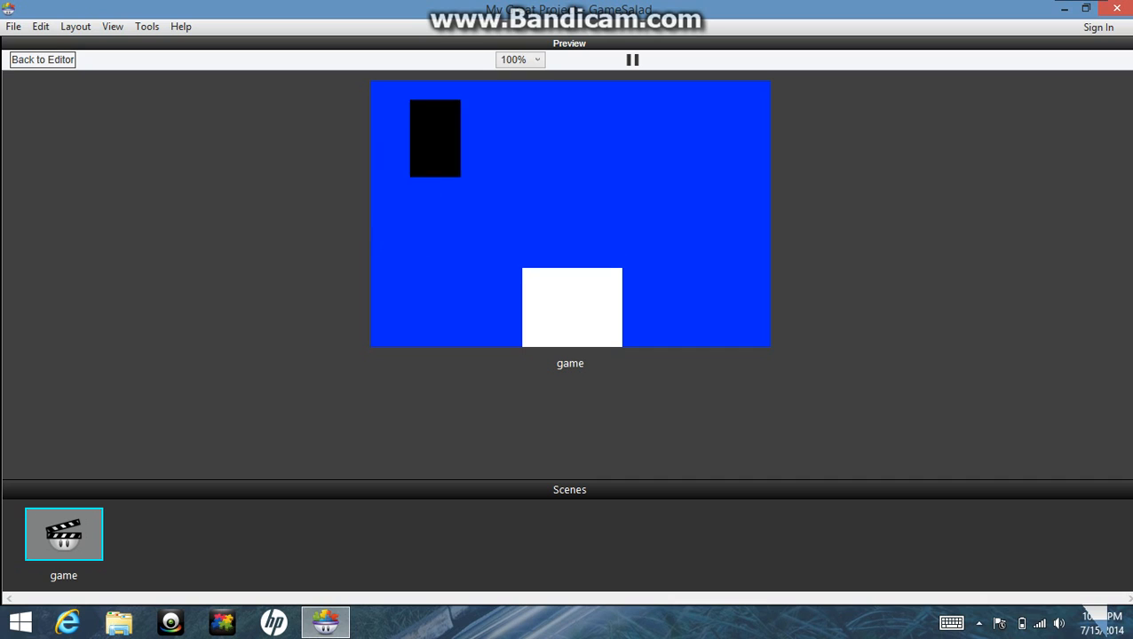
key("Down")
key("a")
key("Up")
key("s")
key("Left")
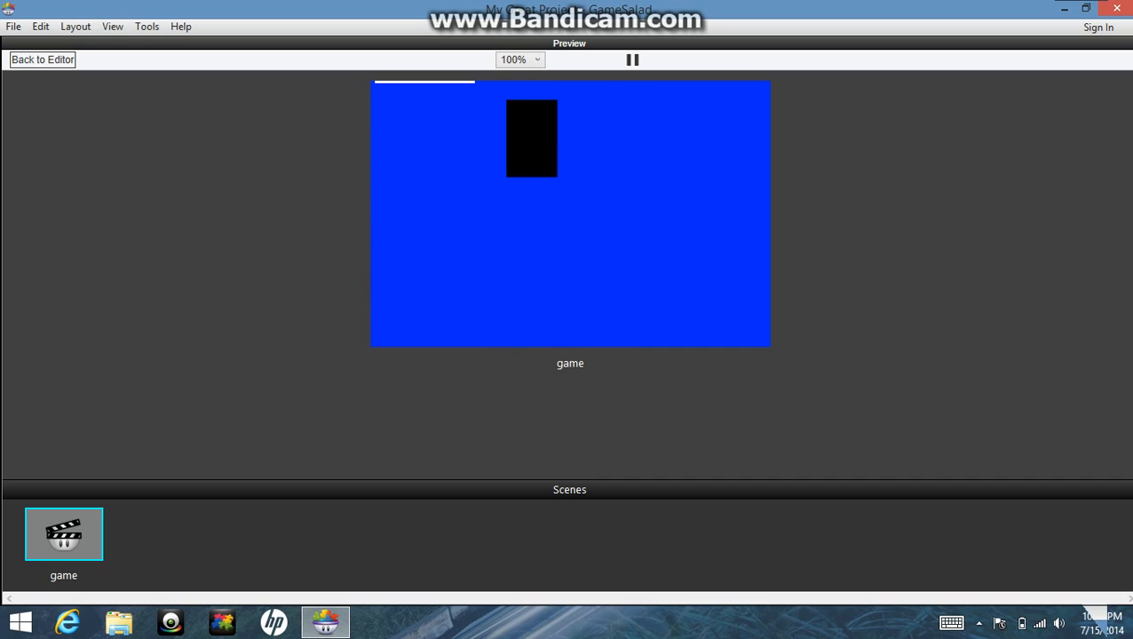
key("d")
key("Right")
key("a")
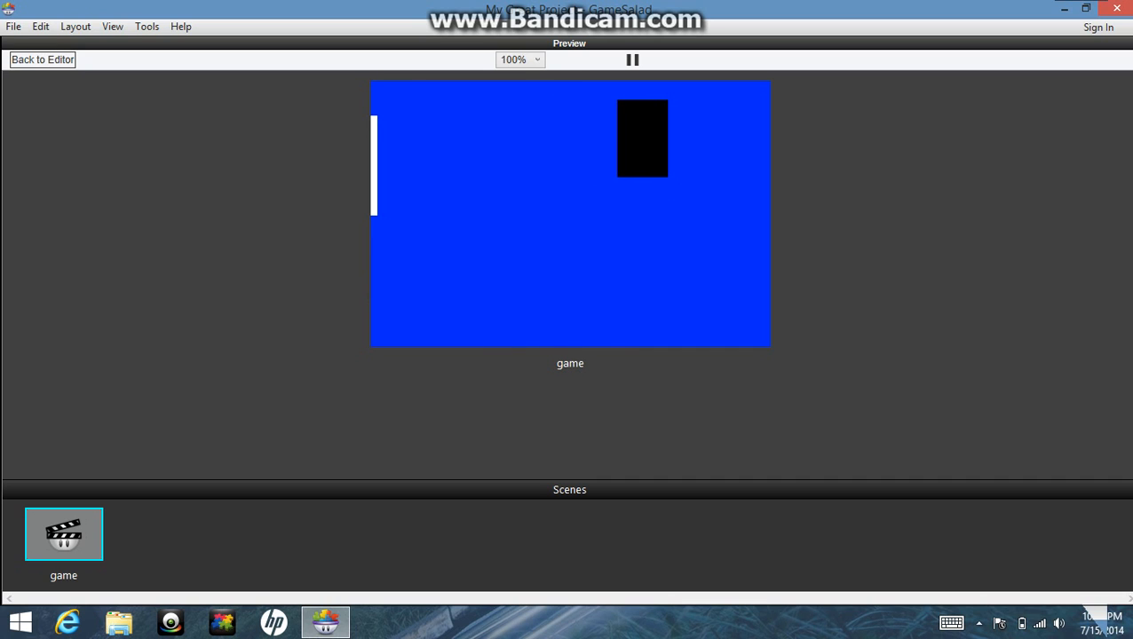
left_click(979, 623)
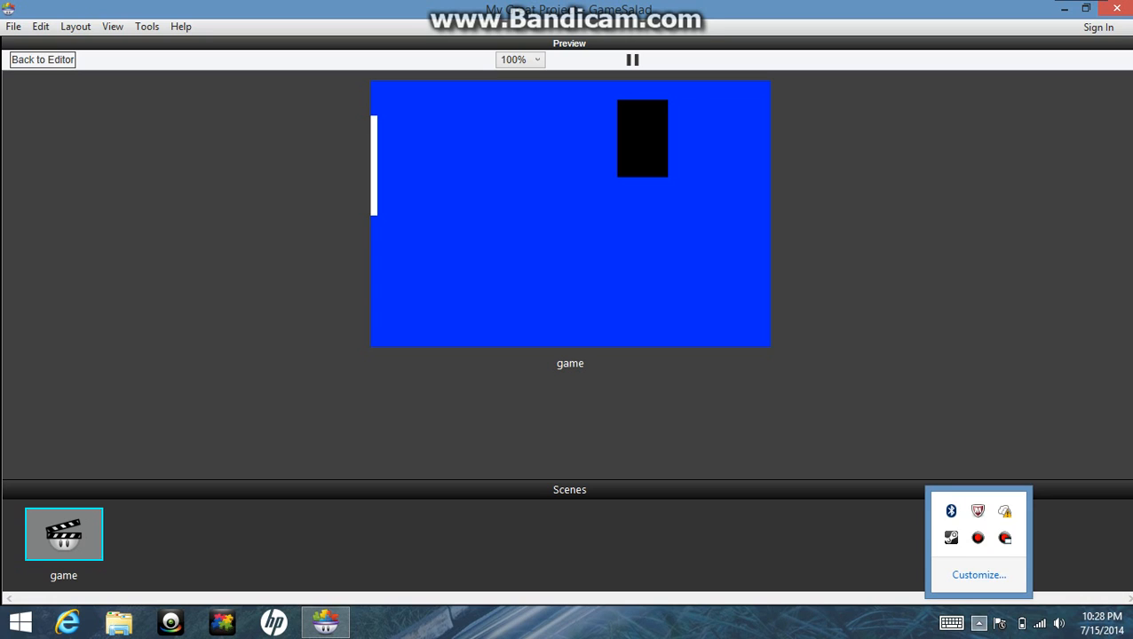